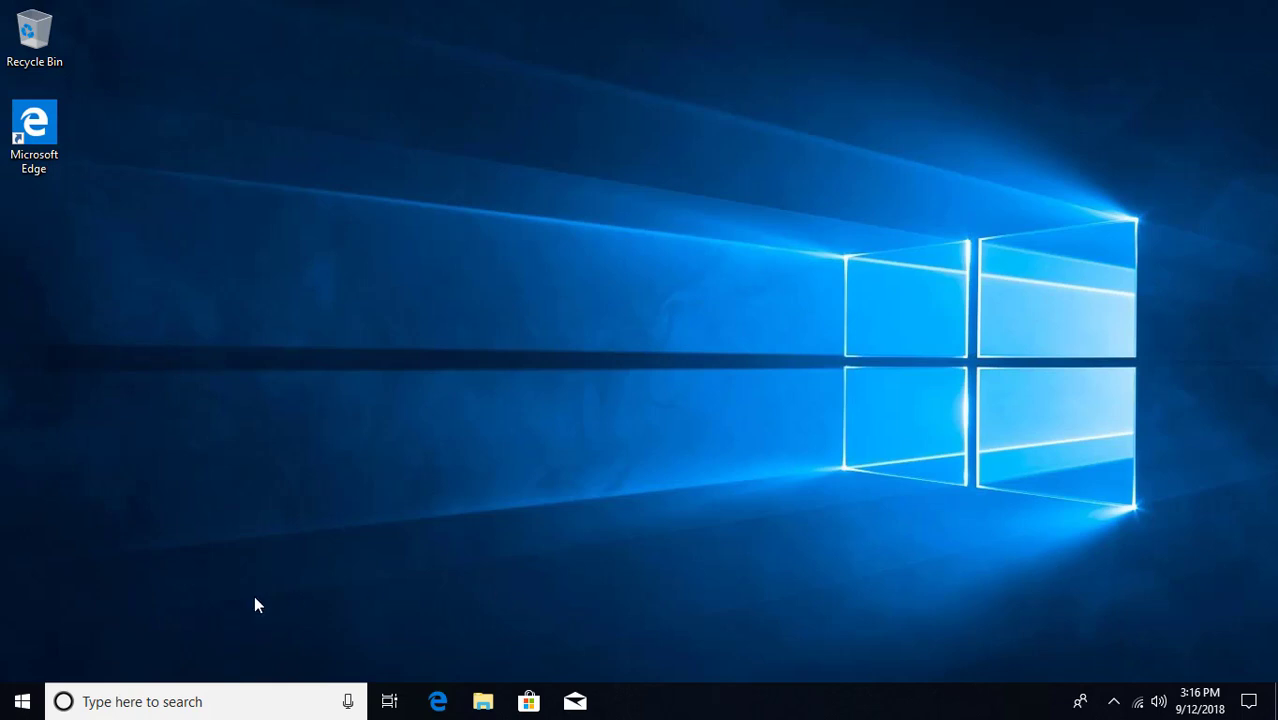
# Launch Excel by searching for 'excel' from the taskbar search box.
pyautogui.click(24, 695)
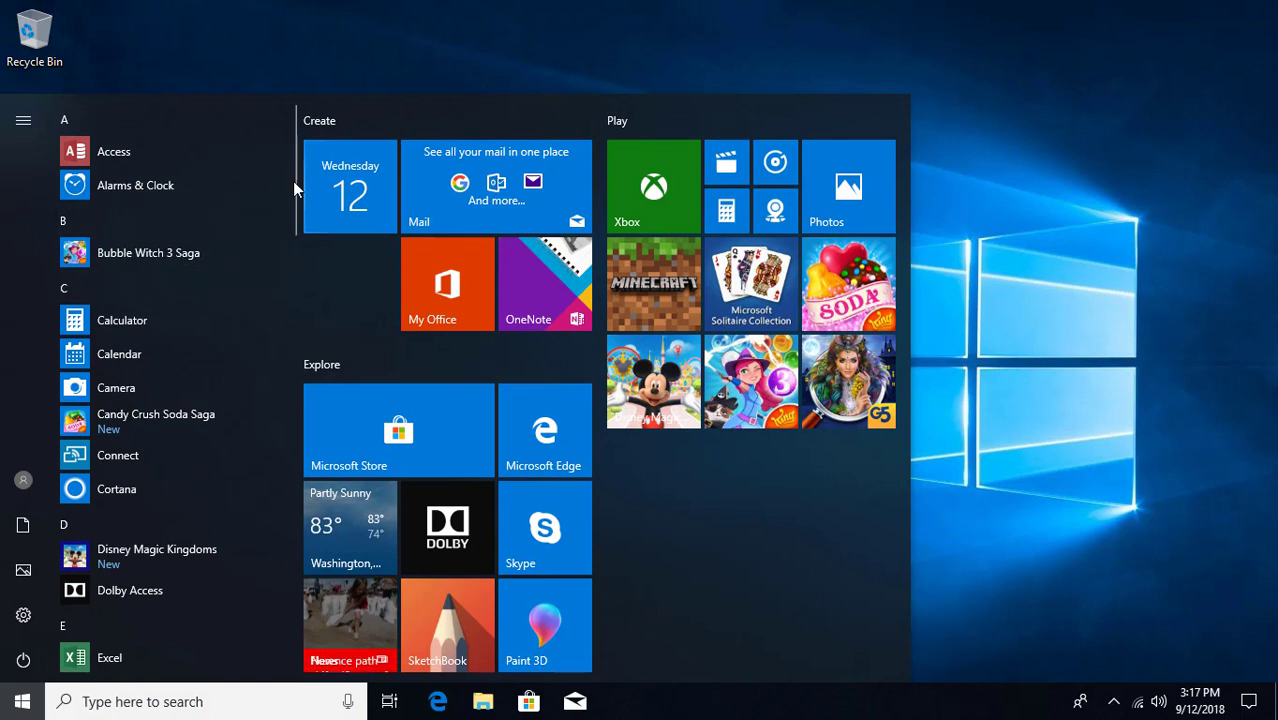
pyautogui.moveTo(294, 182)
pyautogui.mouseDown()
pyautogui.moveTo(294, 251)
pyautogui.moveTo(295, 200)
pyautogui.mouseUp()
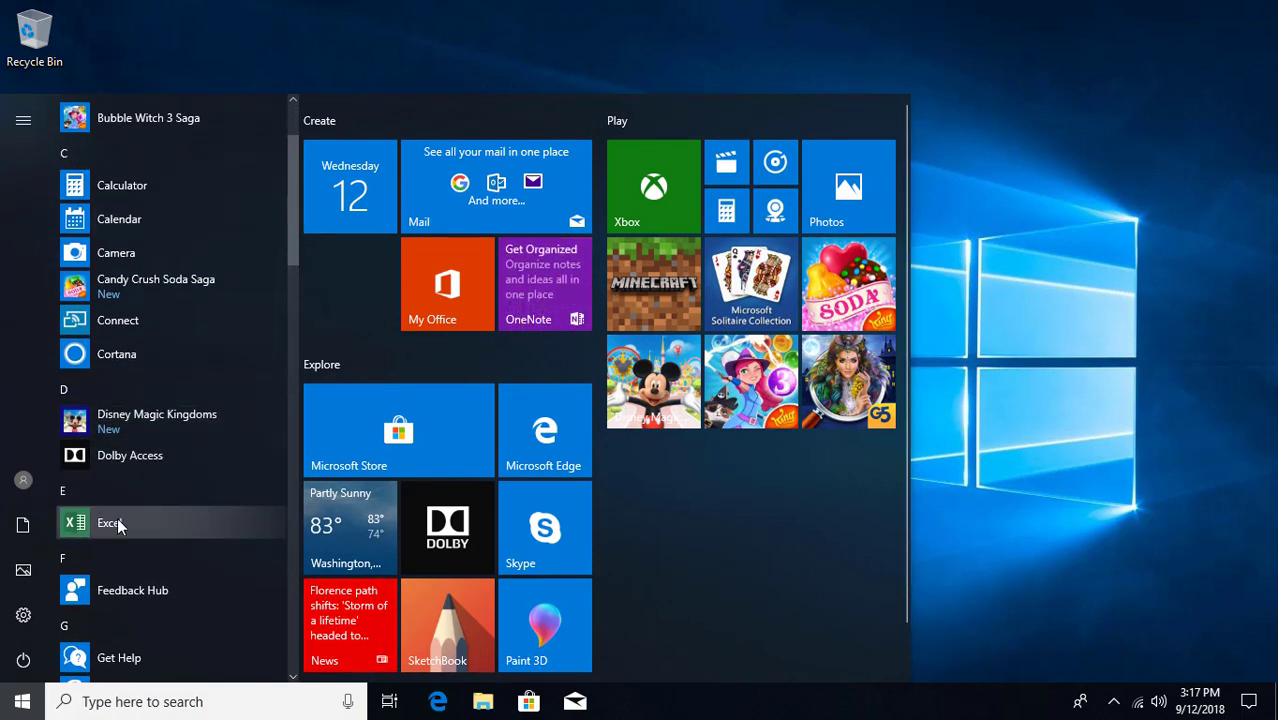
pyautogui.click(340, 48)
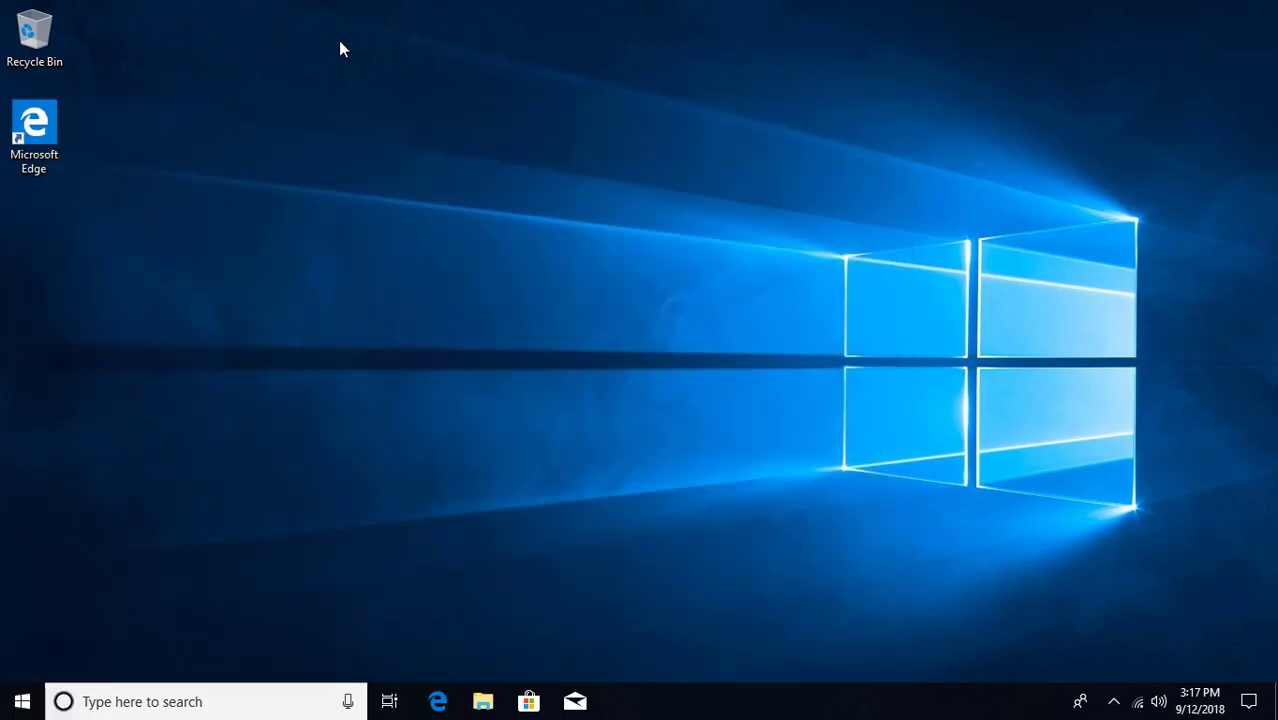
pyautogui.click(132, 702)
pyautogui.write('exce')
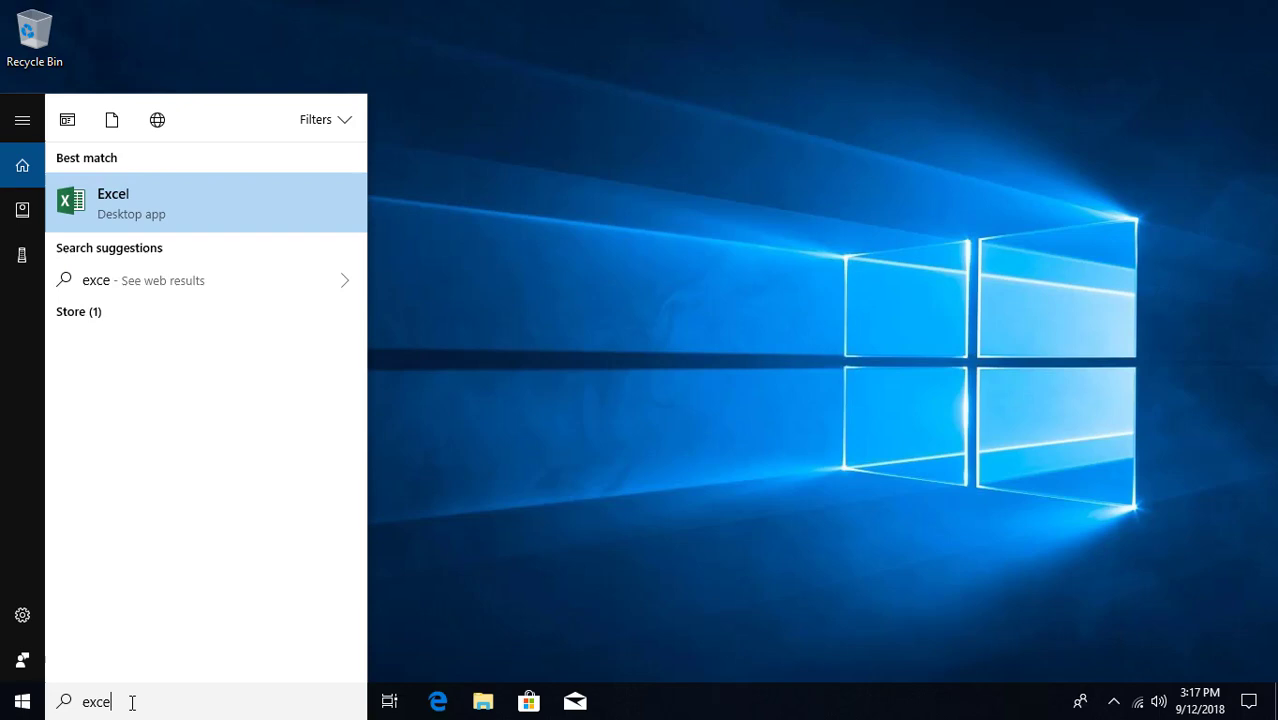
pyautogui.write('l')
pyautogui.press('Return')
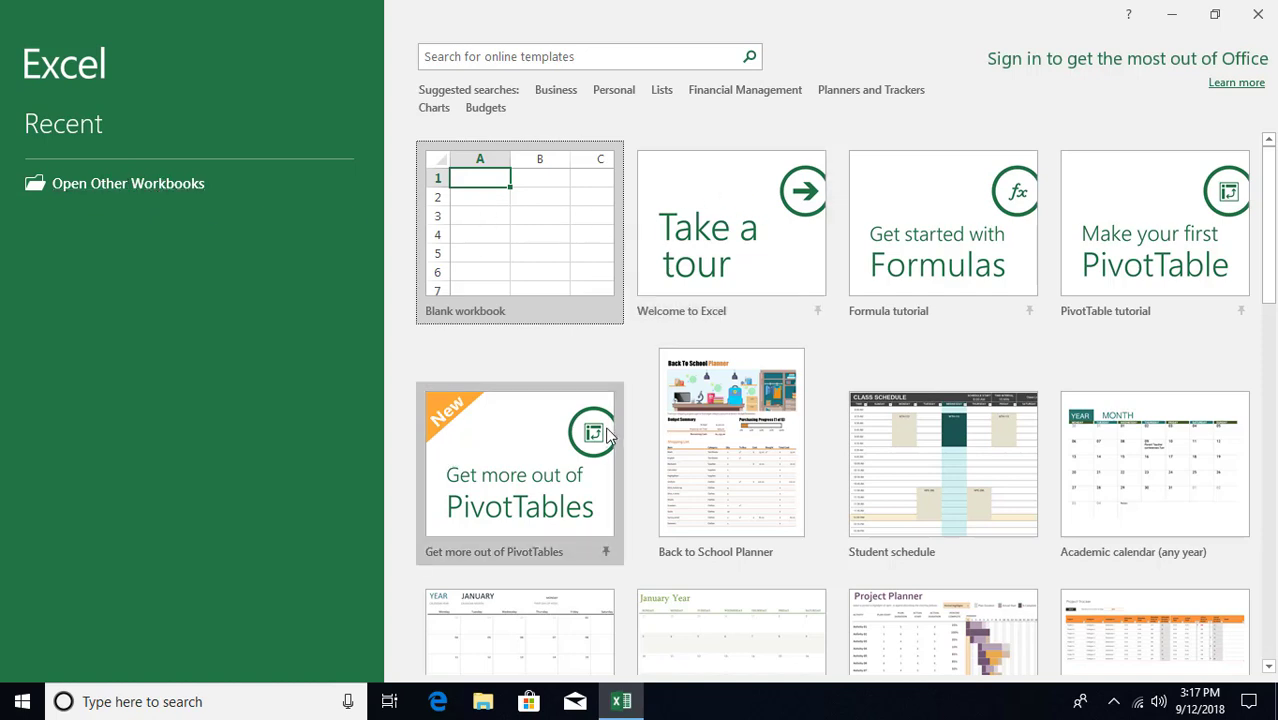
# Create a blank workbook, add Sheet2 and Sheet3, and return to Sheet1.
pyautogui.click(546, 287)
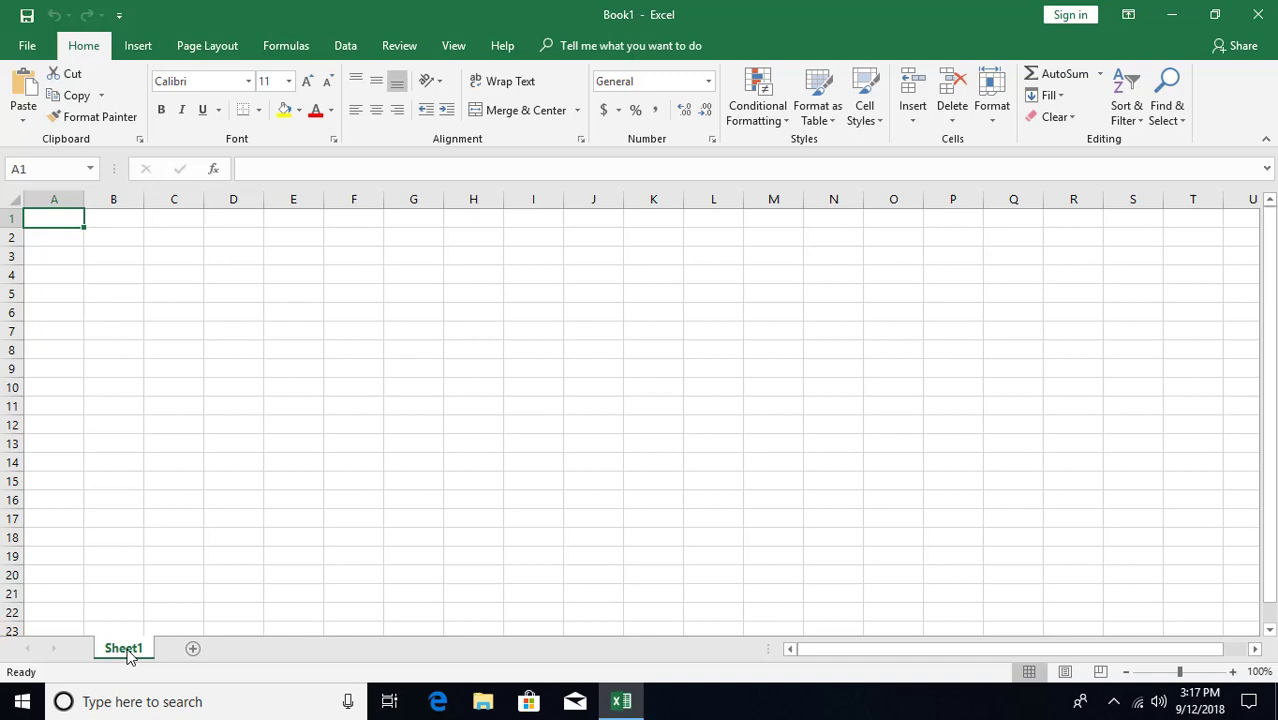
pyautogui.click(193, 648)
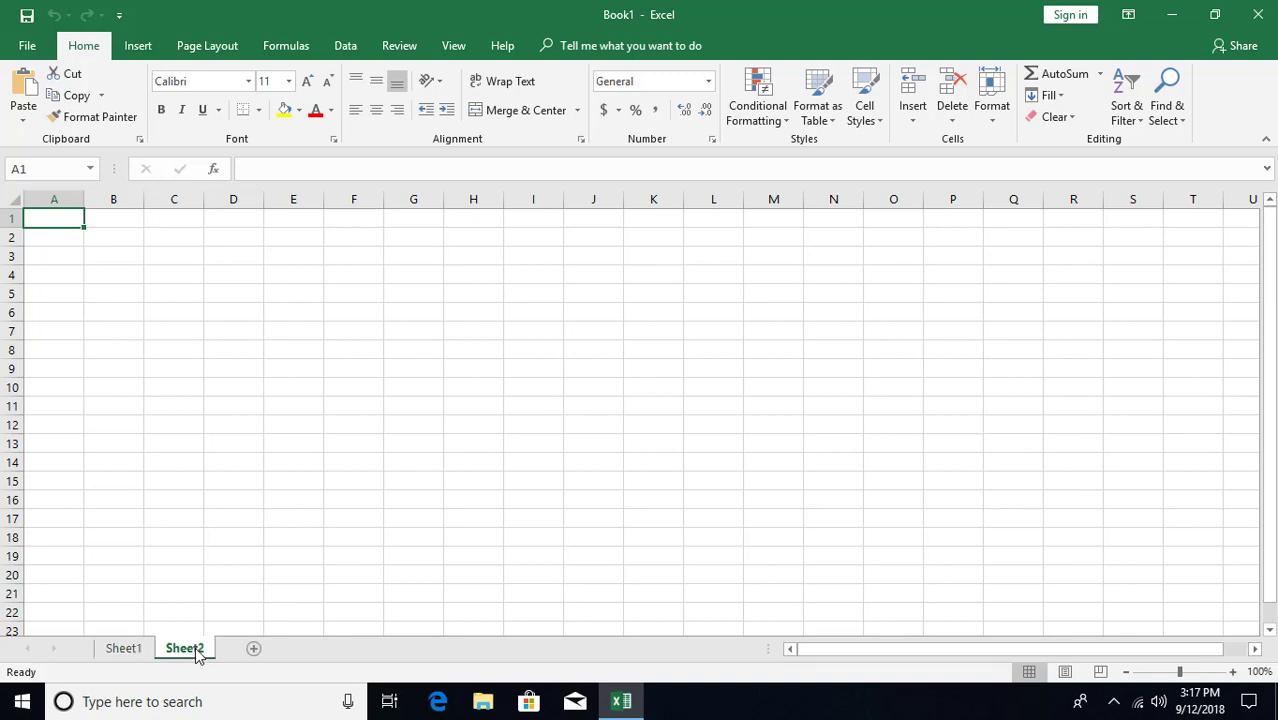
pyautogui.click(253, 650)
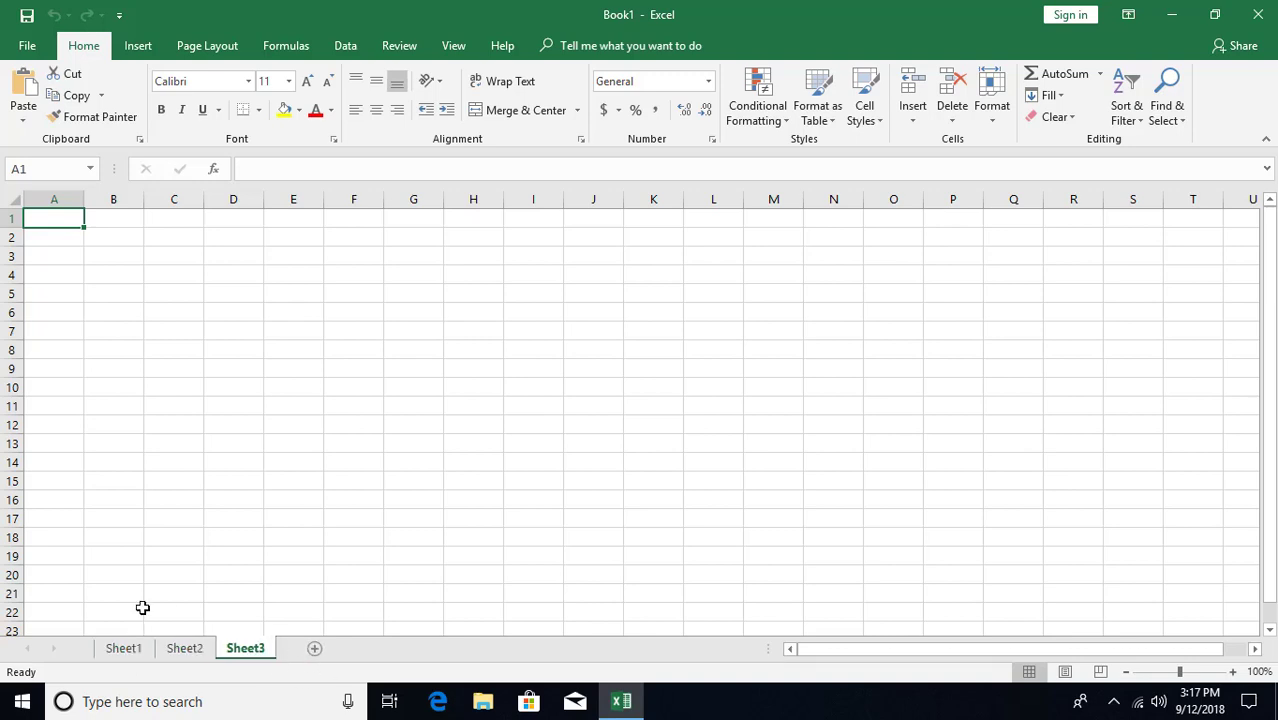
pyautogui.click(125, 650)
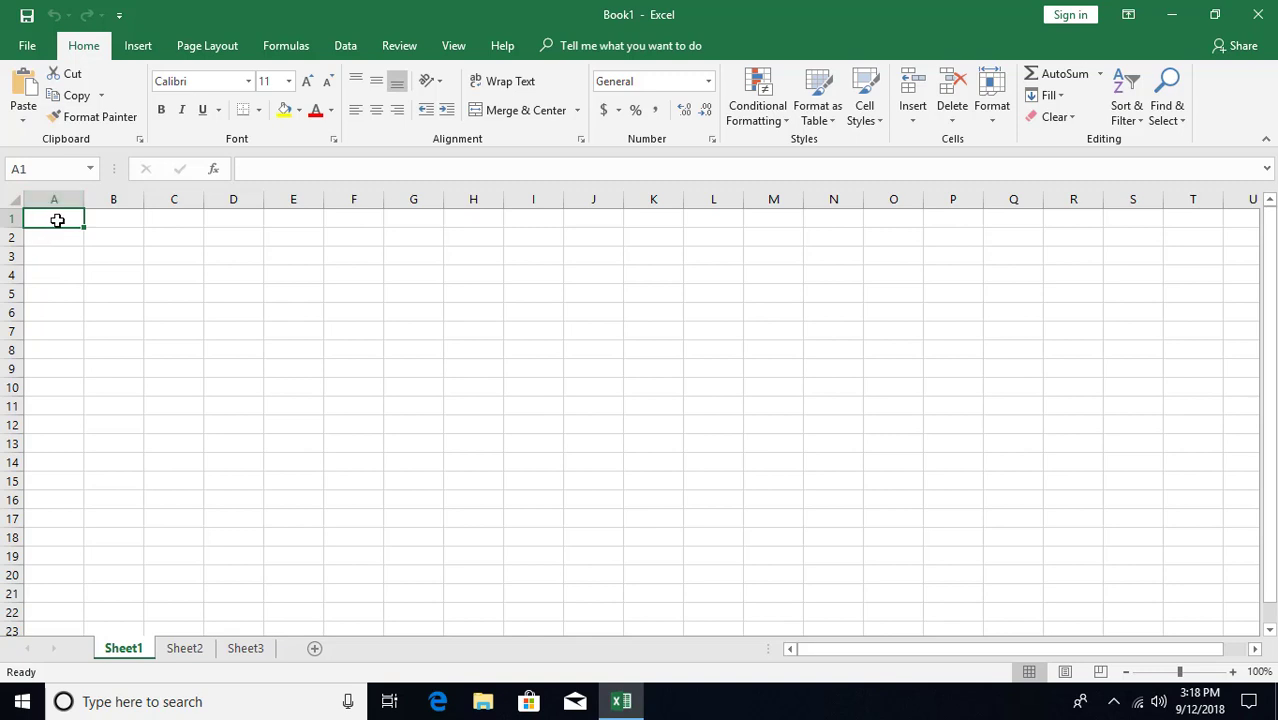
pyautogui.click(110, 258)
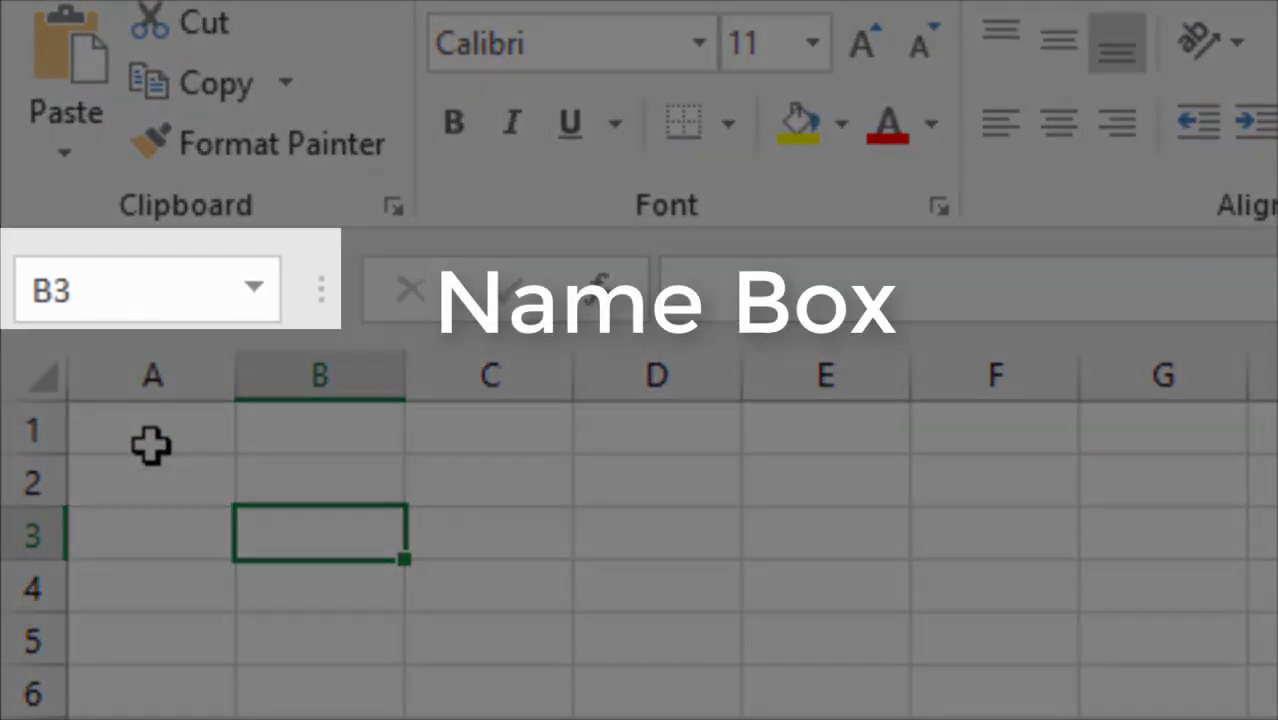
pyautogui.click(150, 444)
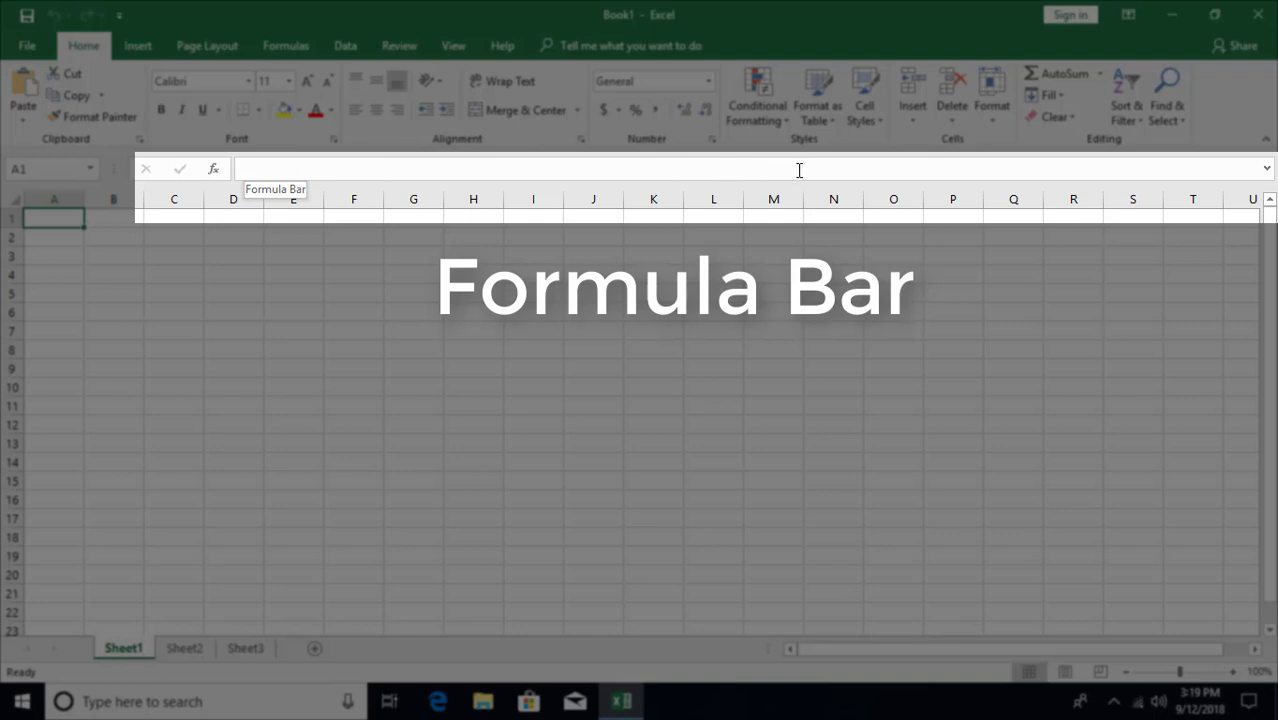
pyautogui.click(1268, 170)
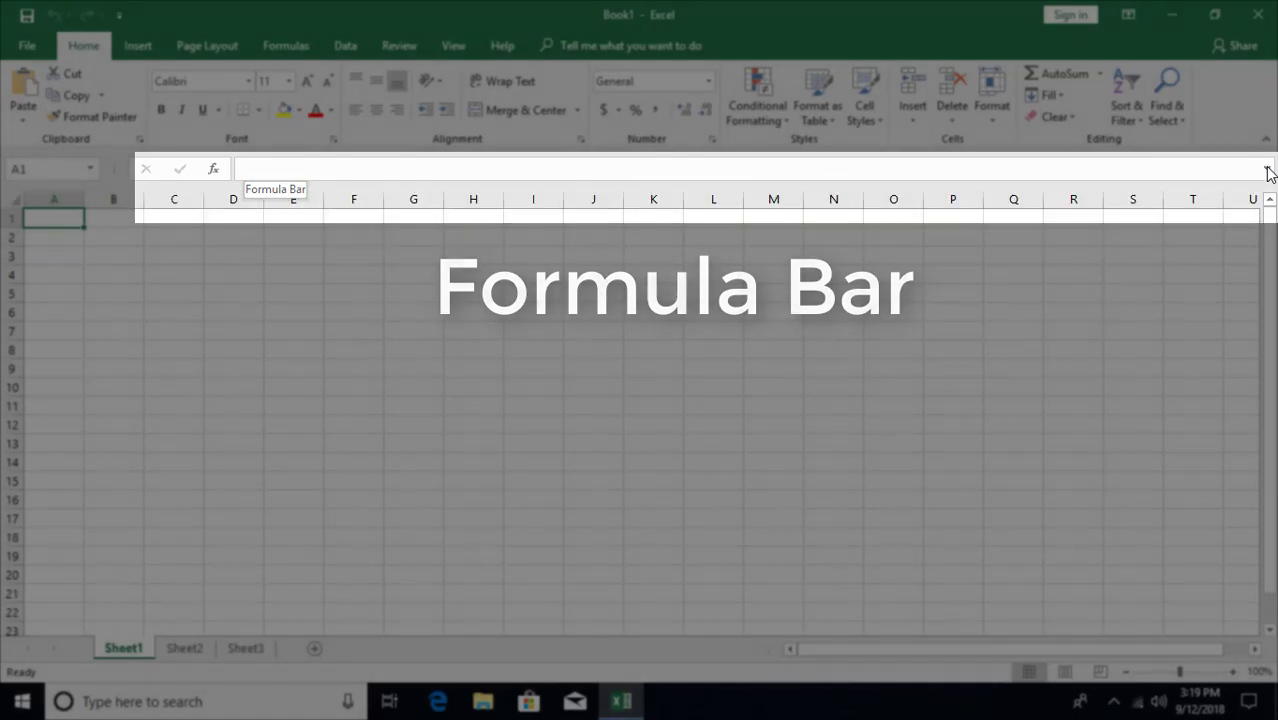
pyautogui.click(1268, 170)
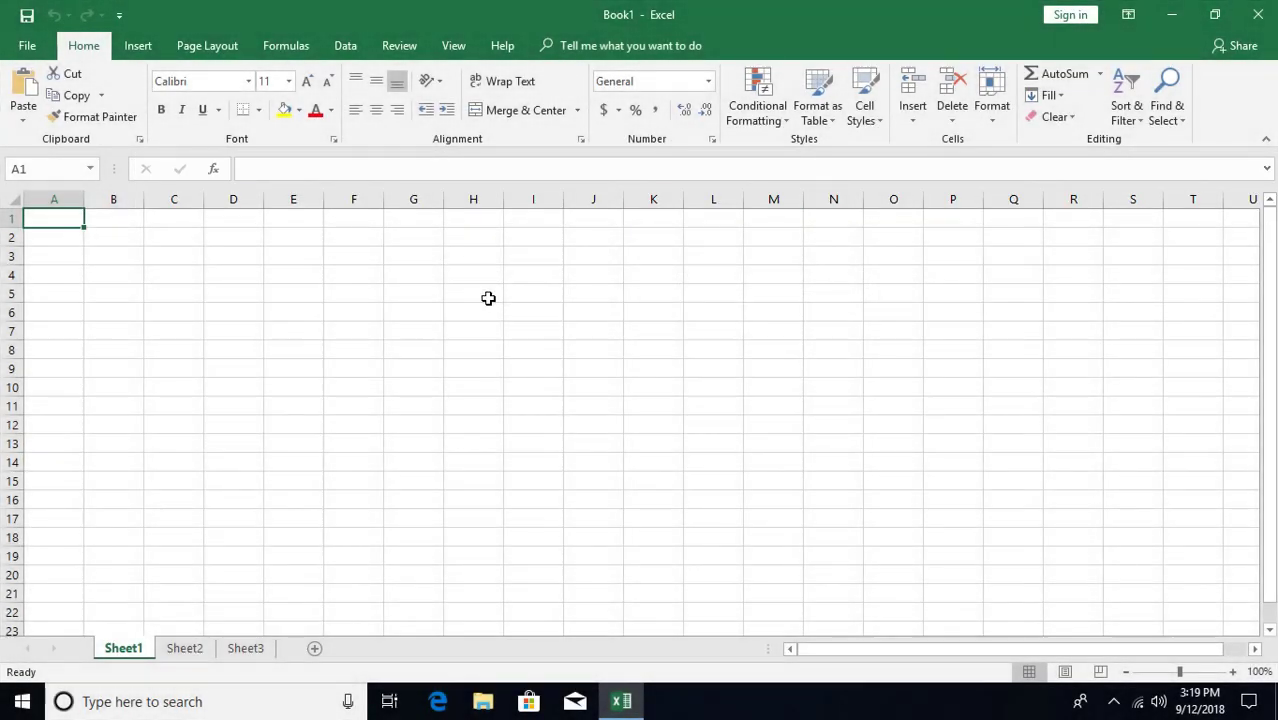
pyautogui.click(488, 294)
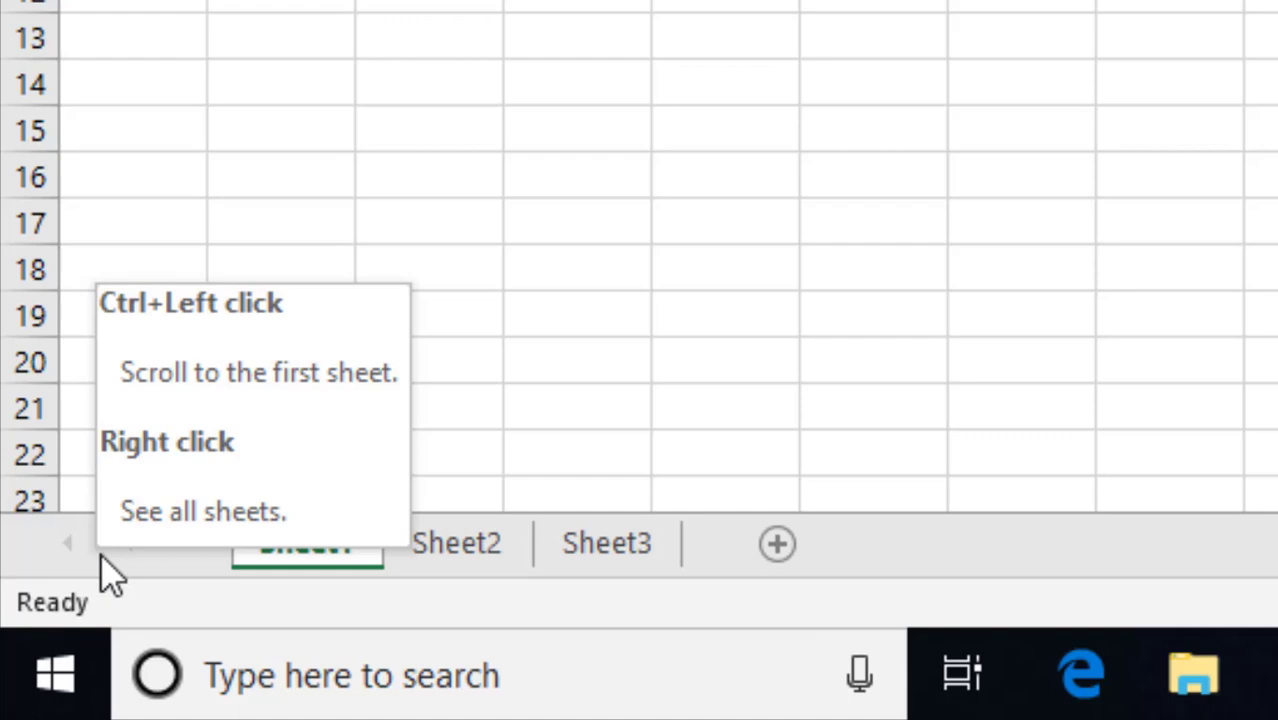
pyautogui.click(455, 548)
pyautogui.click(571, 552)
pyautogui.click(320, 548)
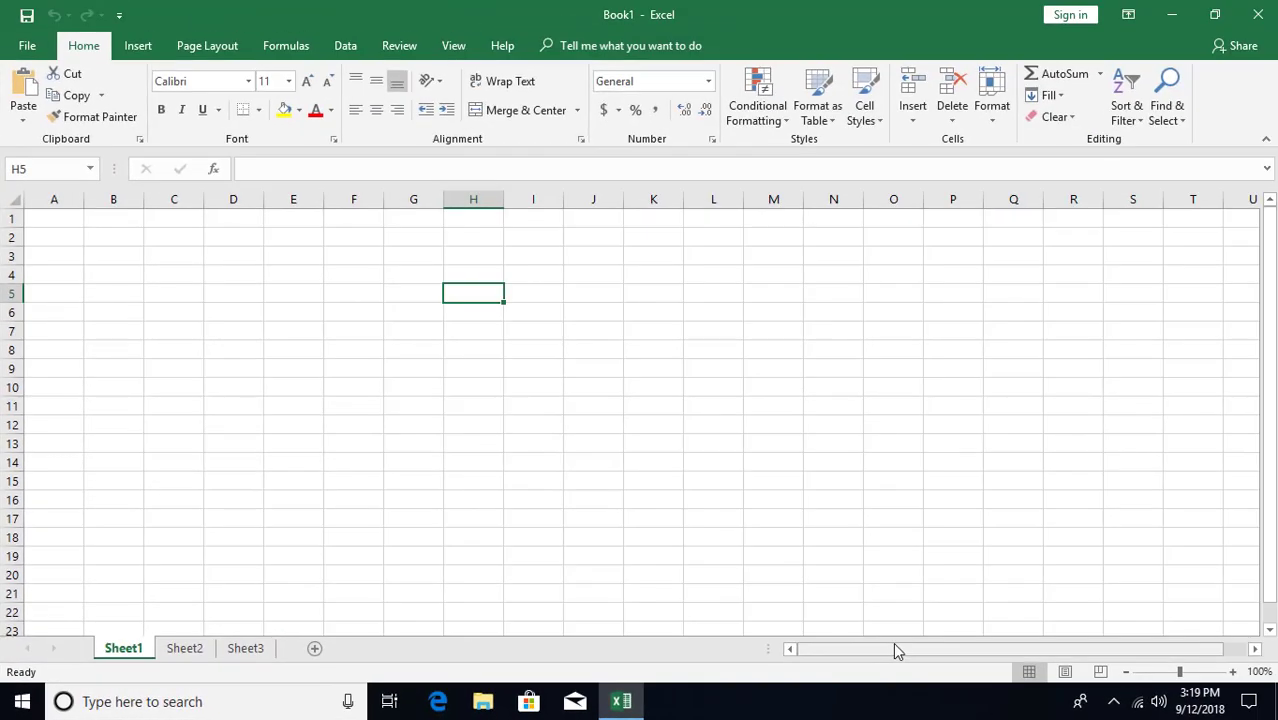
pyautogui.moveTo(896, 650); pyautogui.dragTo(845, 654)
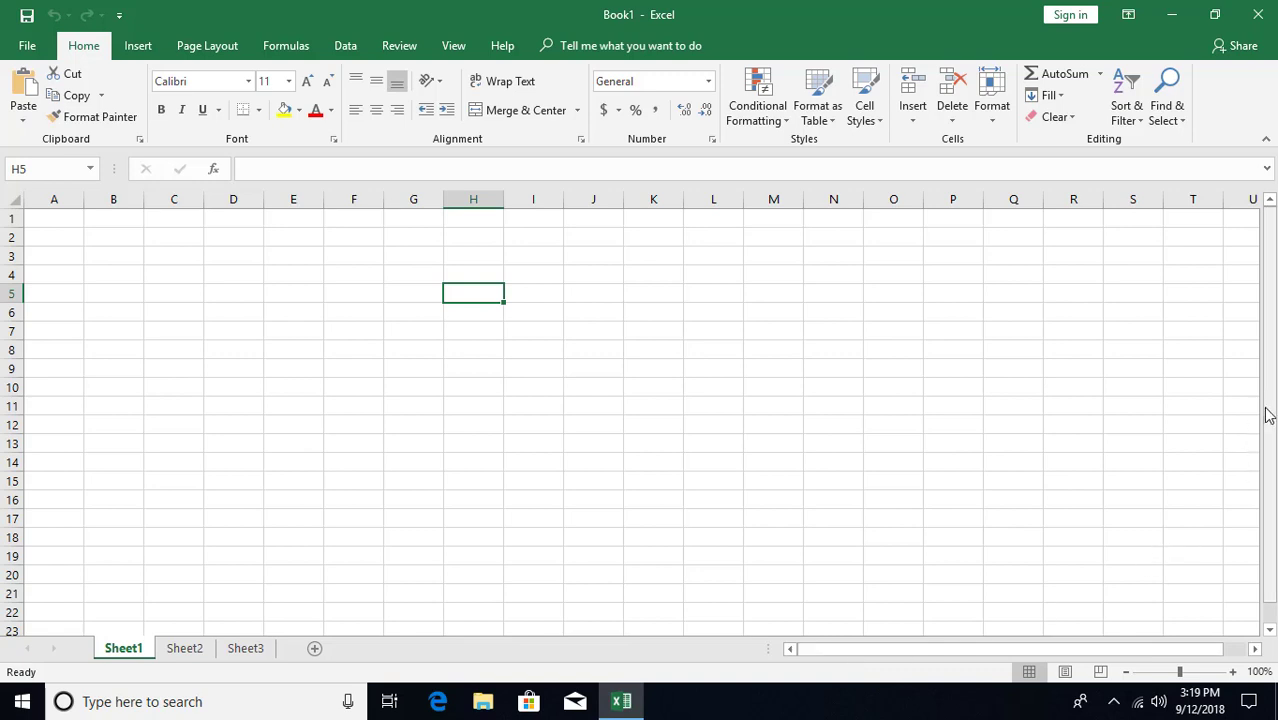
pyautogui.moveTo(1268, 415)
pyautogui.mouseDown()
pyautogui.moveTo(1269, 462)
pyautogui.moveTo(1269, 418)
pyautogui.mouseUp()
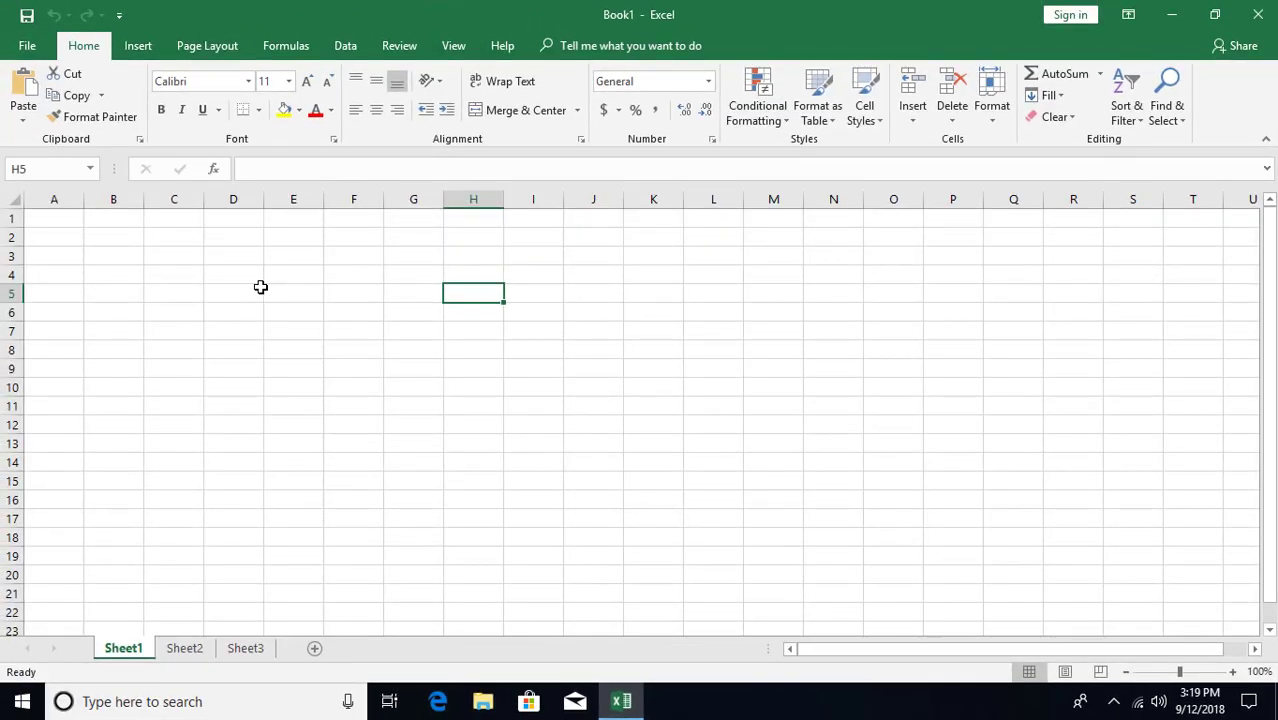
pyautogui.click(152, 261)
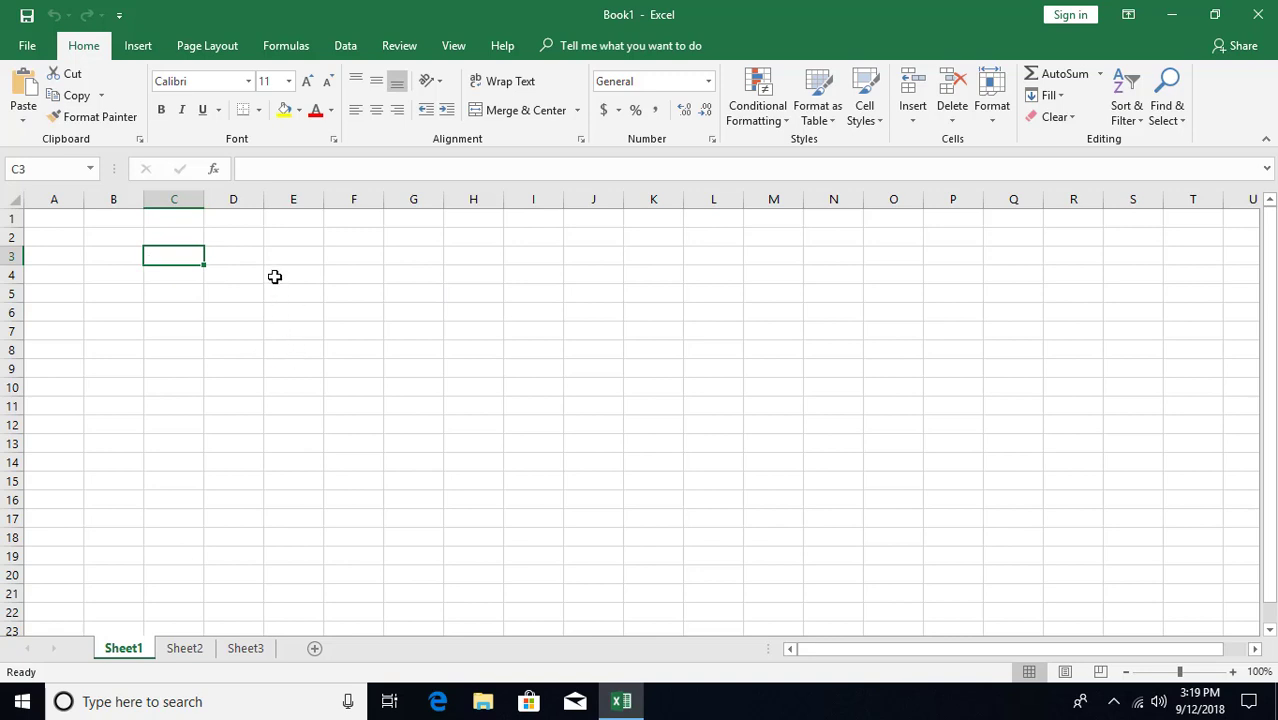
pyautogui.moveTo(275, 276); pyautogui.dragTo(451, 443)
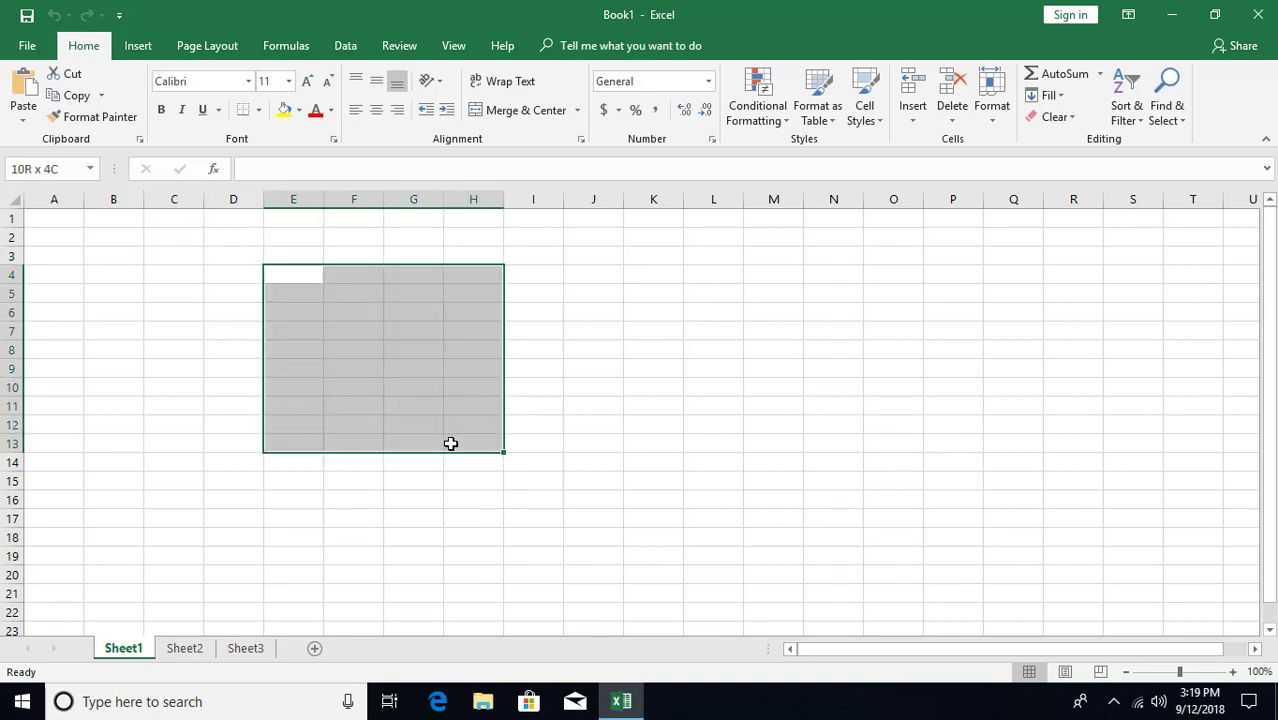
pyautogui.moveTo(451, 443); pyautogui.dragTo(451, 443)
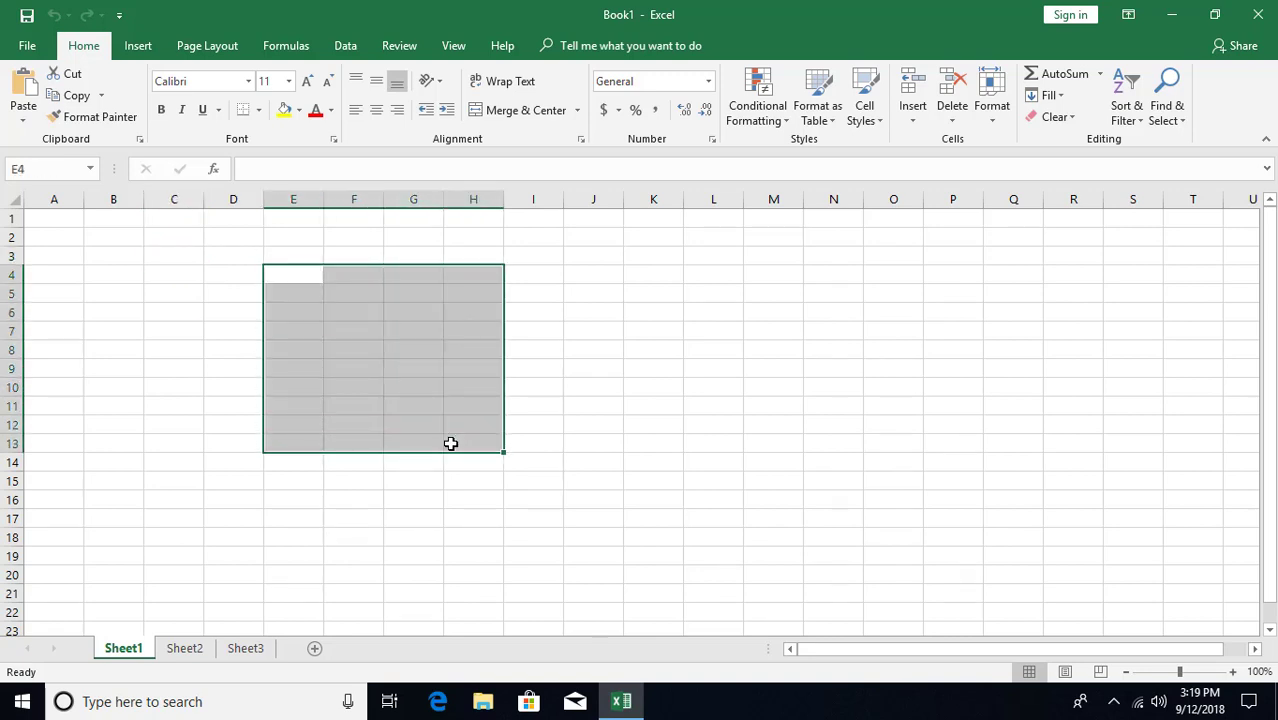
pyautogui.click(565, 390)
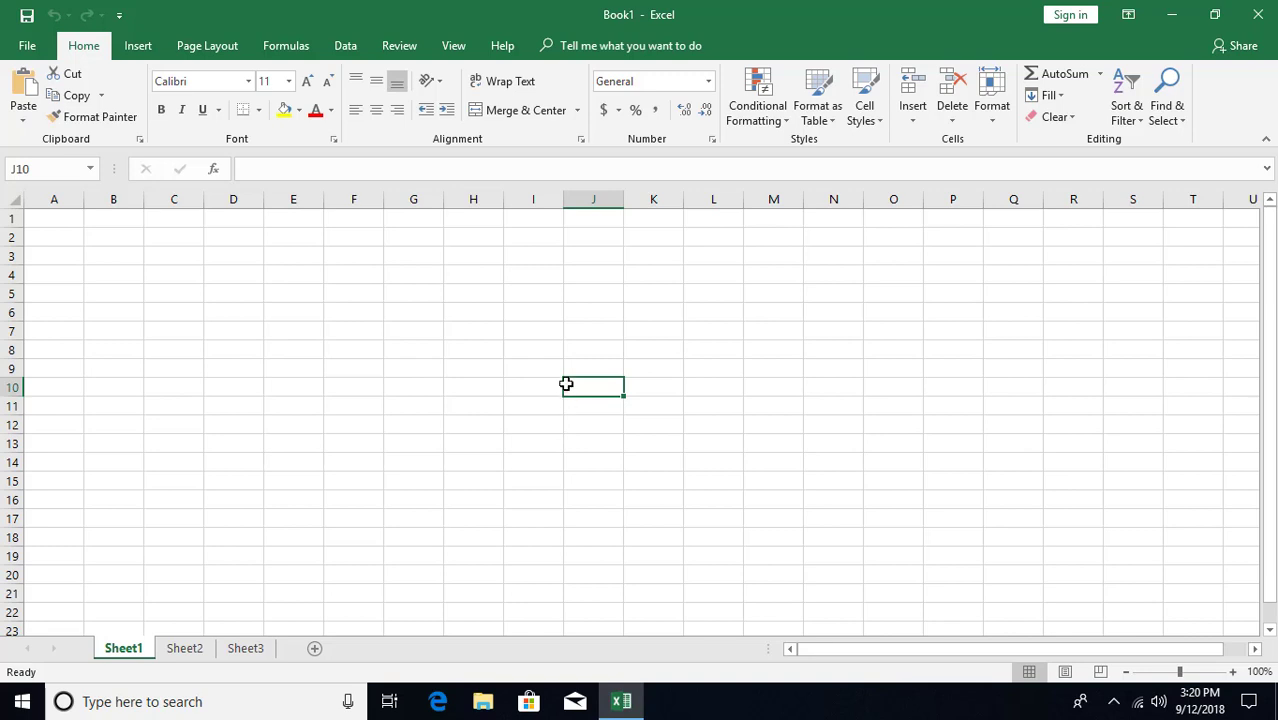
pyautogui.scroll(-8, 565, 389)
pyautogui.scroll(5, 566, 384)
pyautogui.scroll(3, 566, 384)
pyautogui.click(38, 221)
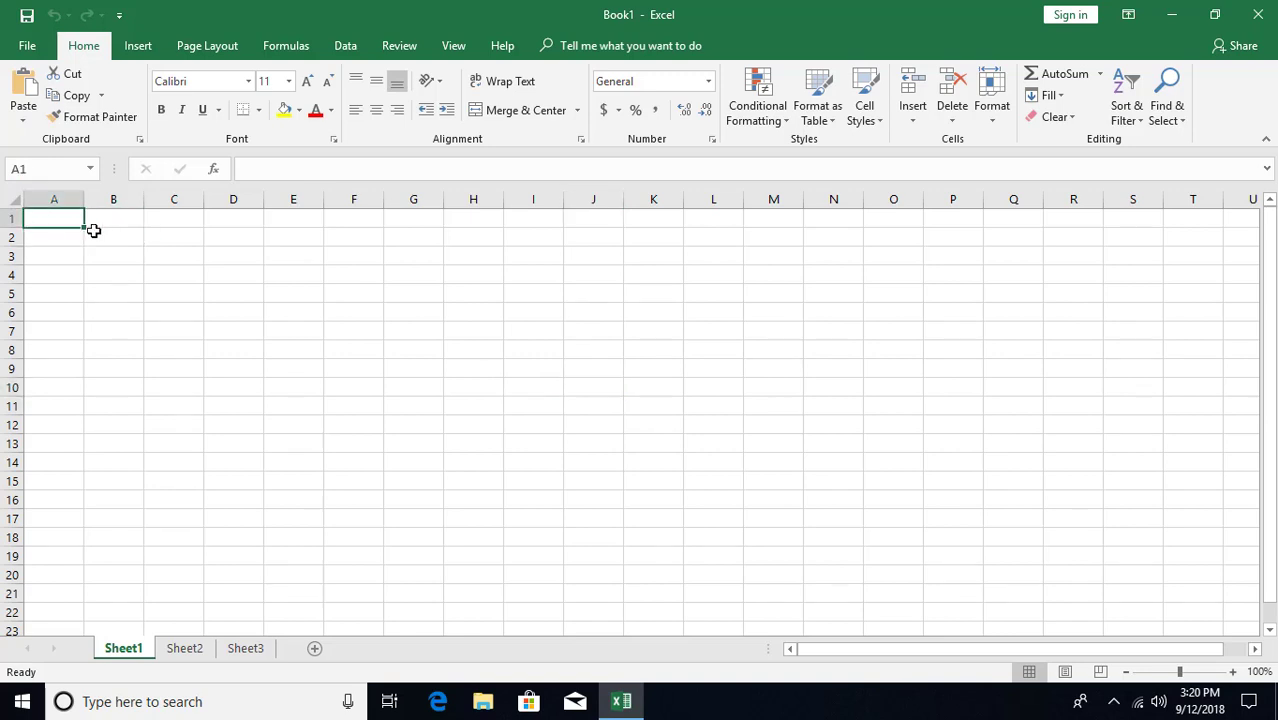
pyautogui.hotkey('ctrl', 'v')
pyautogui.click(232, 369)
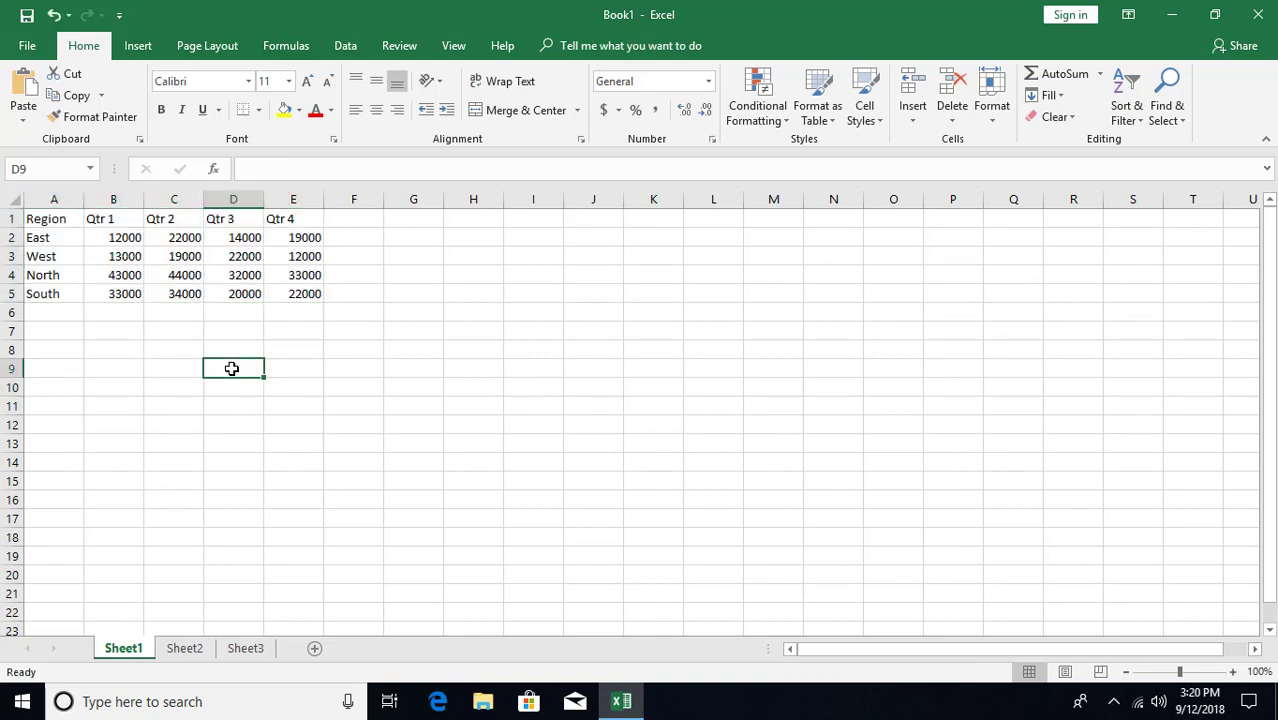
pyautogui.press('Up')
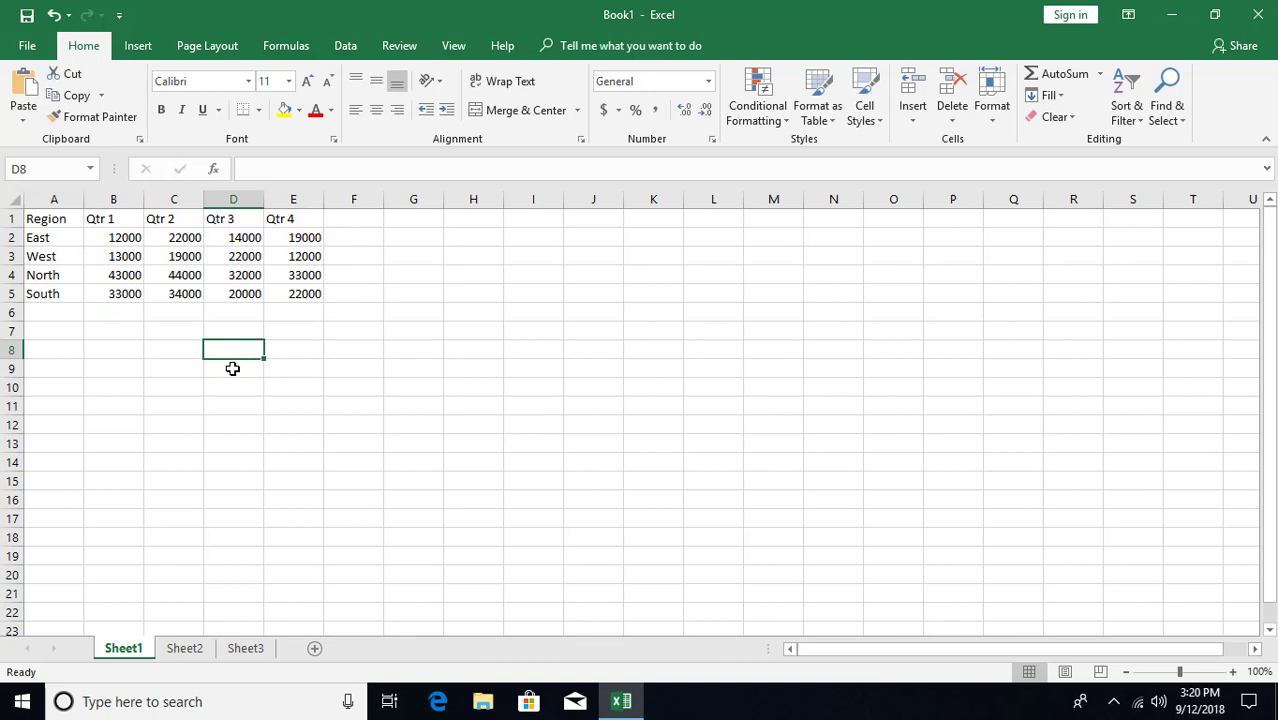
pyautogui.press('Down')
pyautogui.press('Down')
pyautogui.press('Down')
pyautogui.press('Down')
pyautogui.press('Left')
pyautogui.press('Right')
pyautogui.press('Right')
pyautogui.press('Right')
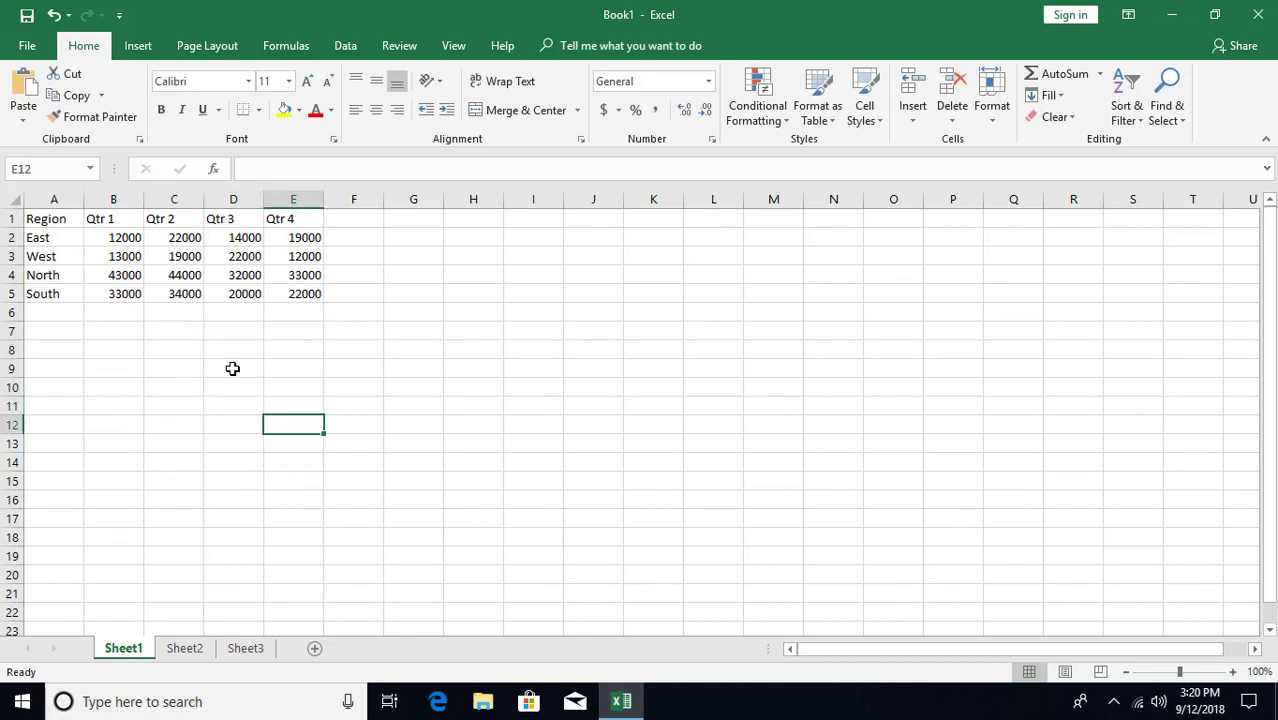
pyautogui.press('Up')
pyautogui.press('Up')
pyautogui.press('Up')
pyautogui.press('Up')
pyautogui.press('Up')
pyautogui.press('Up')
pyautogui.press('Up')
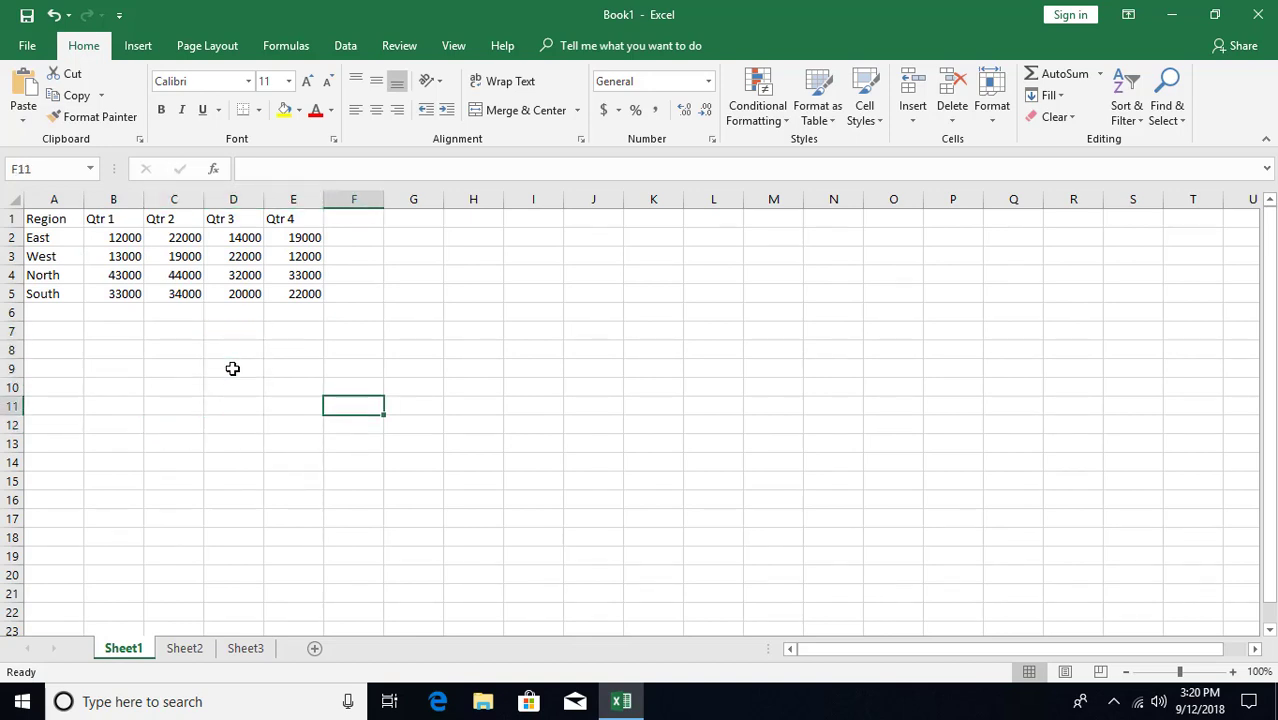
pyautogui.press('Left')
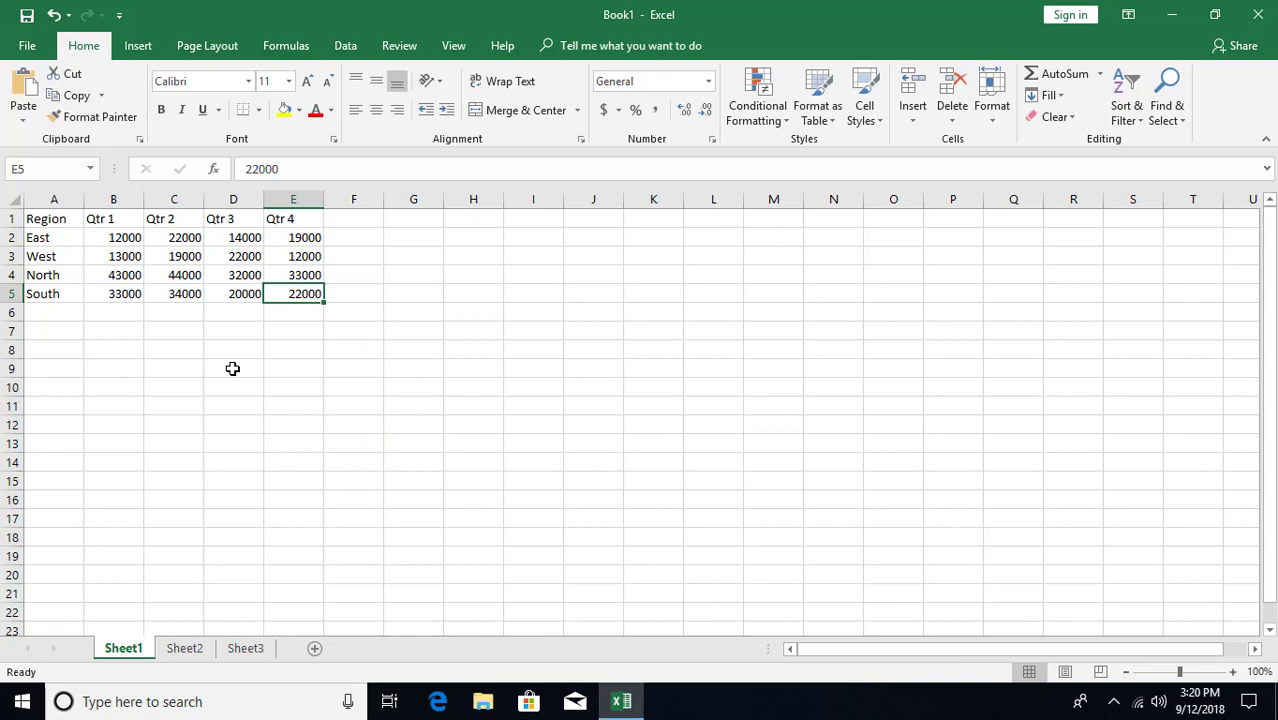
pyautogui.click(221, 242)
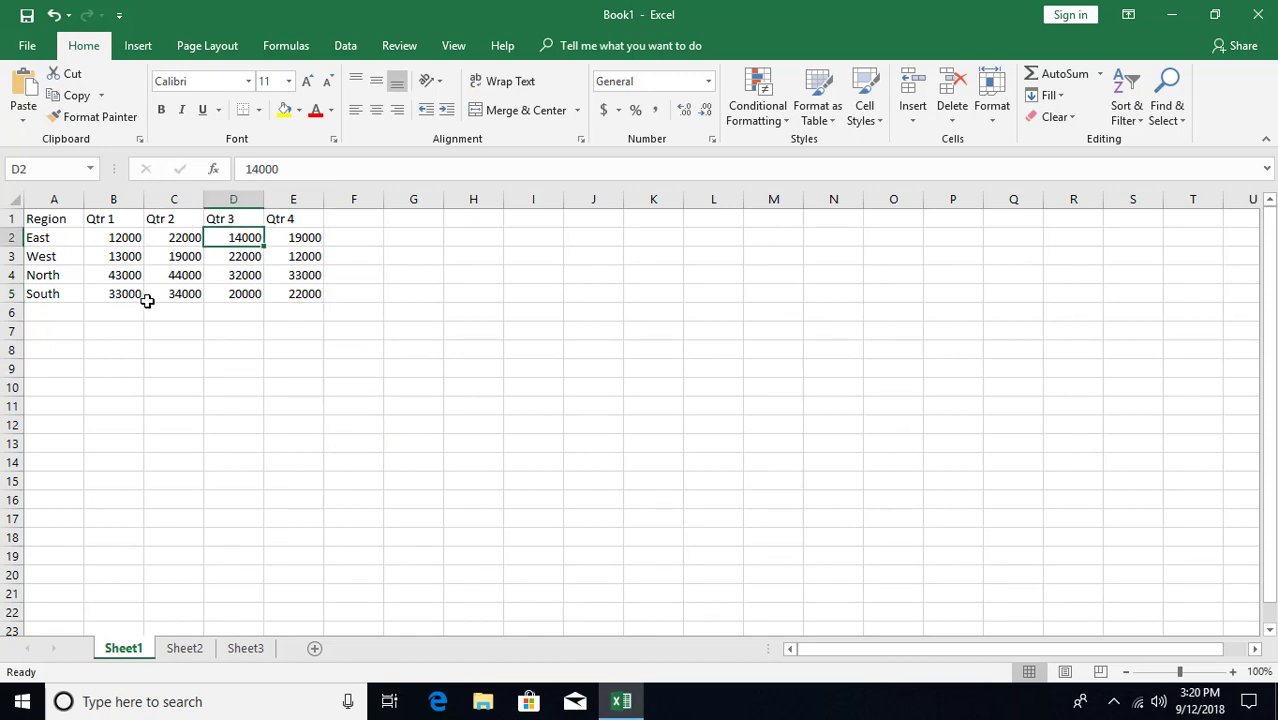
pyautogui.hotkey('ctrl', 'Left')
pyautogui.hotkey('ctrl', 'Right')
pyautogui.hotkey('ctrl', 'Up')
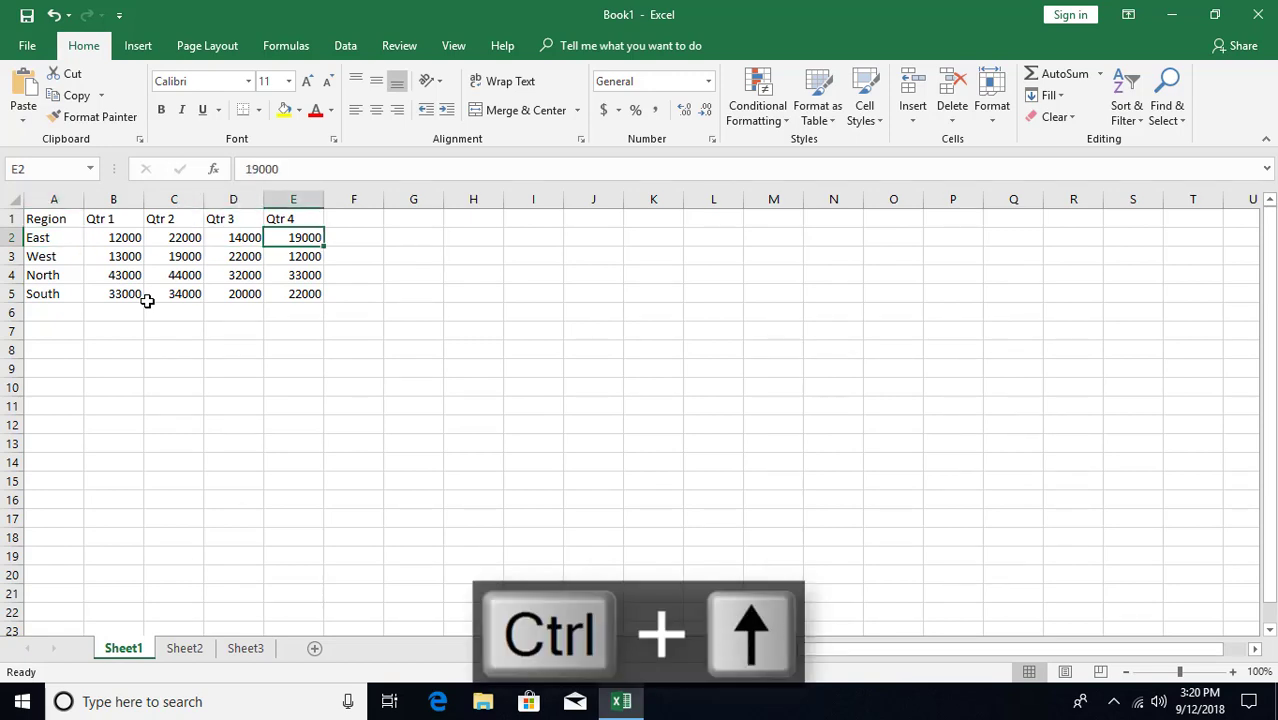
pyautogui.hotkey('ctrl', 'Down')
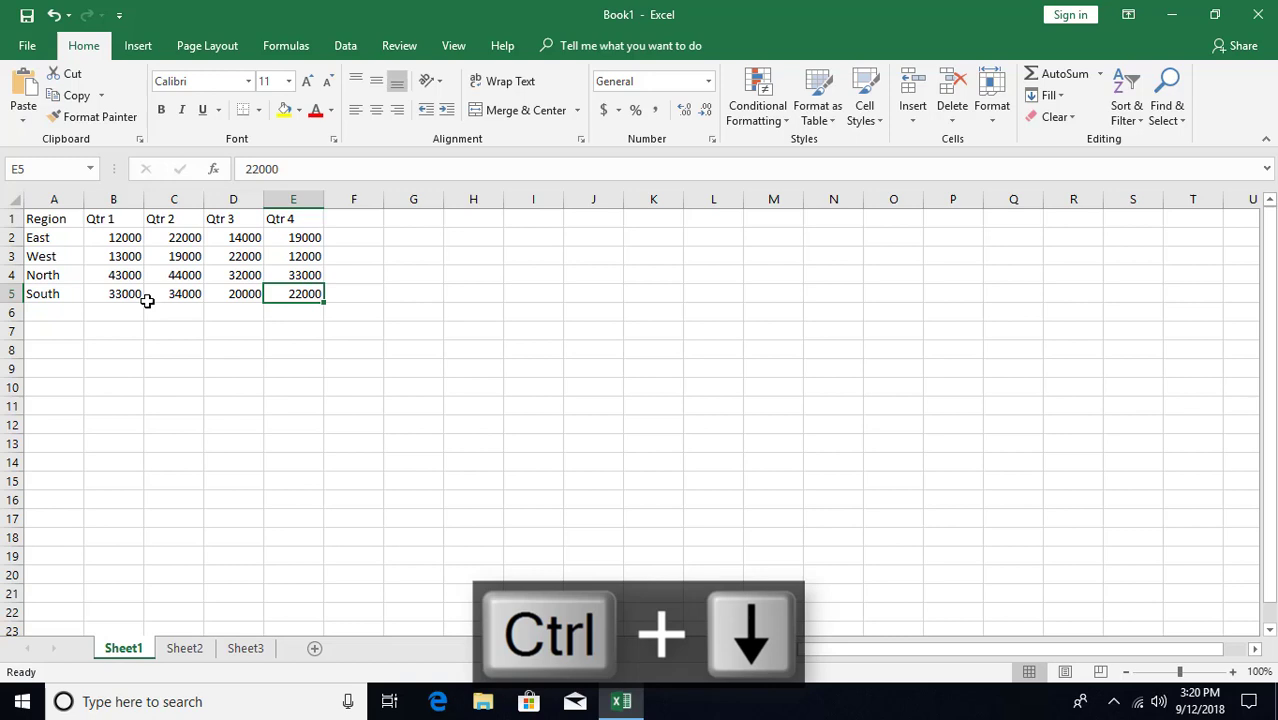
pyautogui.click(353, 404)
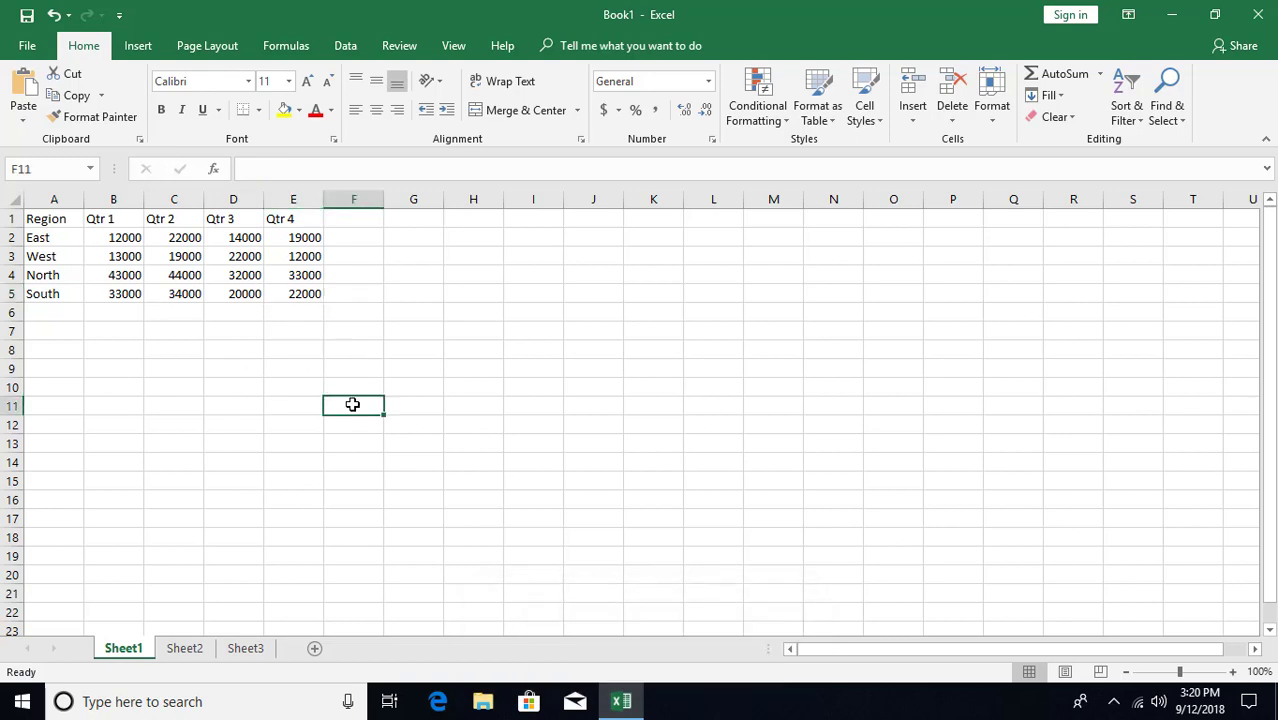
pyautogui.press('Down')
pyautogui.press('Down')
pyautogui.press('Down')
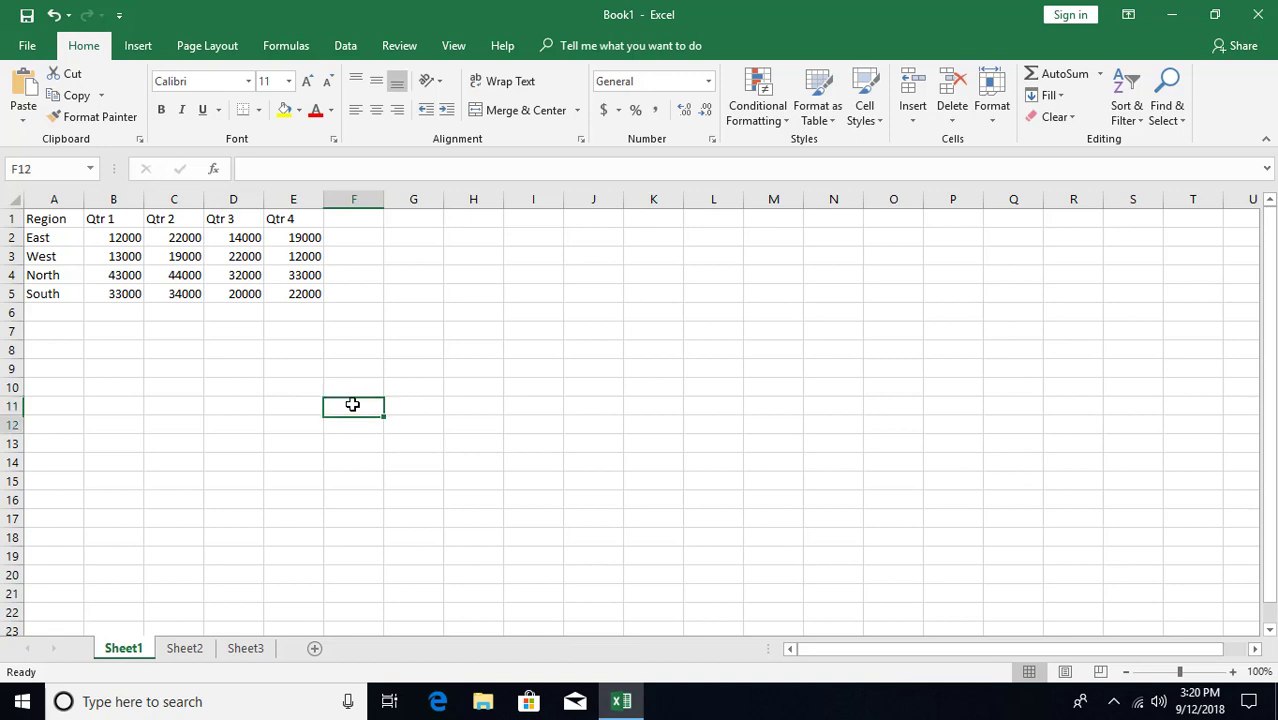
pyautogui.press('Down')
pyautogui.press('Down')
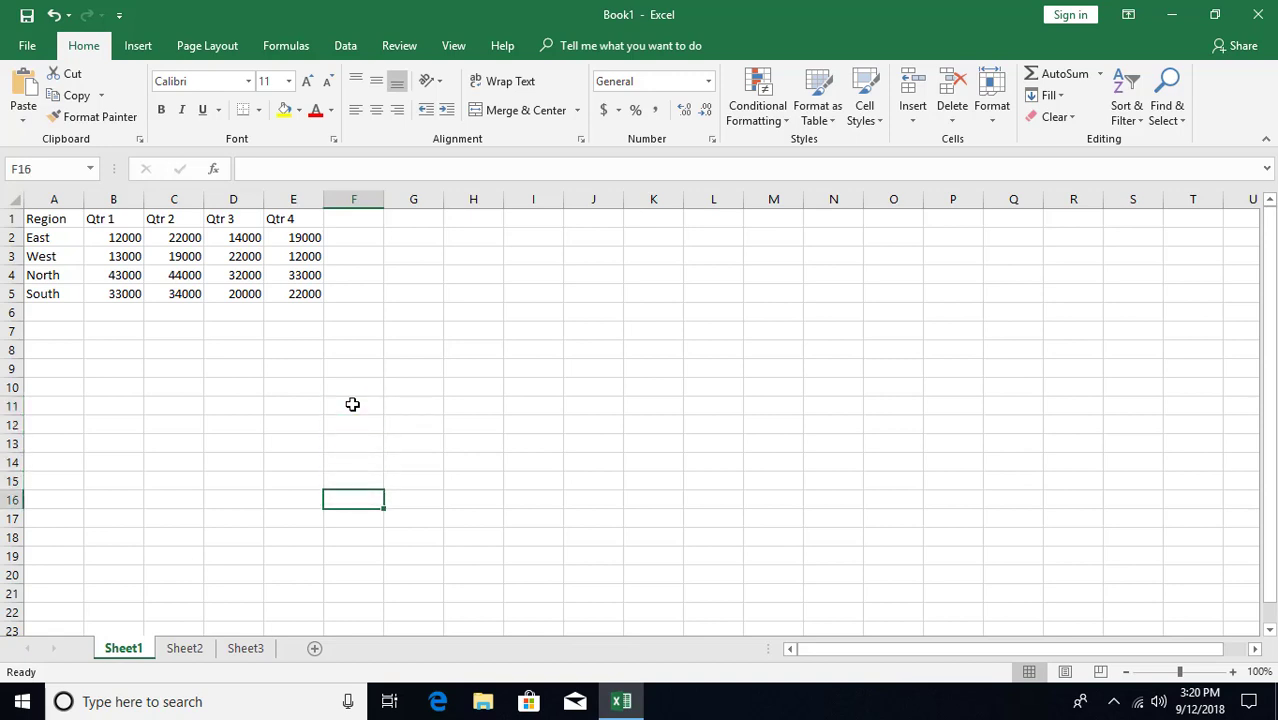
pyautogui.press('Up')
pyautogui.press('Up')
pyautogui.press('Up')
pyautogui.press('Up')
pyautogui.press('Up')
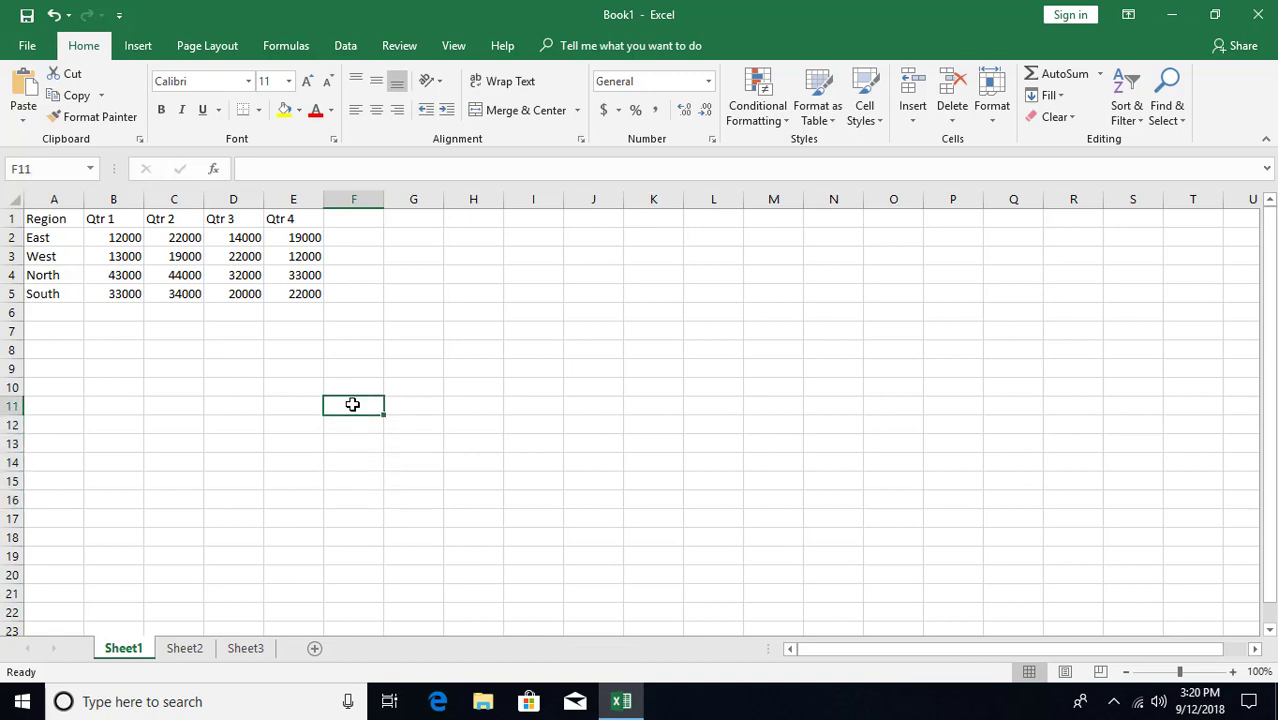
pyautogui.press('Right')
pyautogui.press('Right')
pyautogui.press('Right')
pyautogui.press('Right')
pyautogui.press('Right')
pyautogui.press('Right')
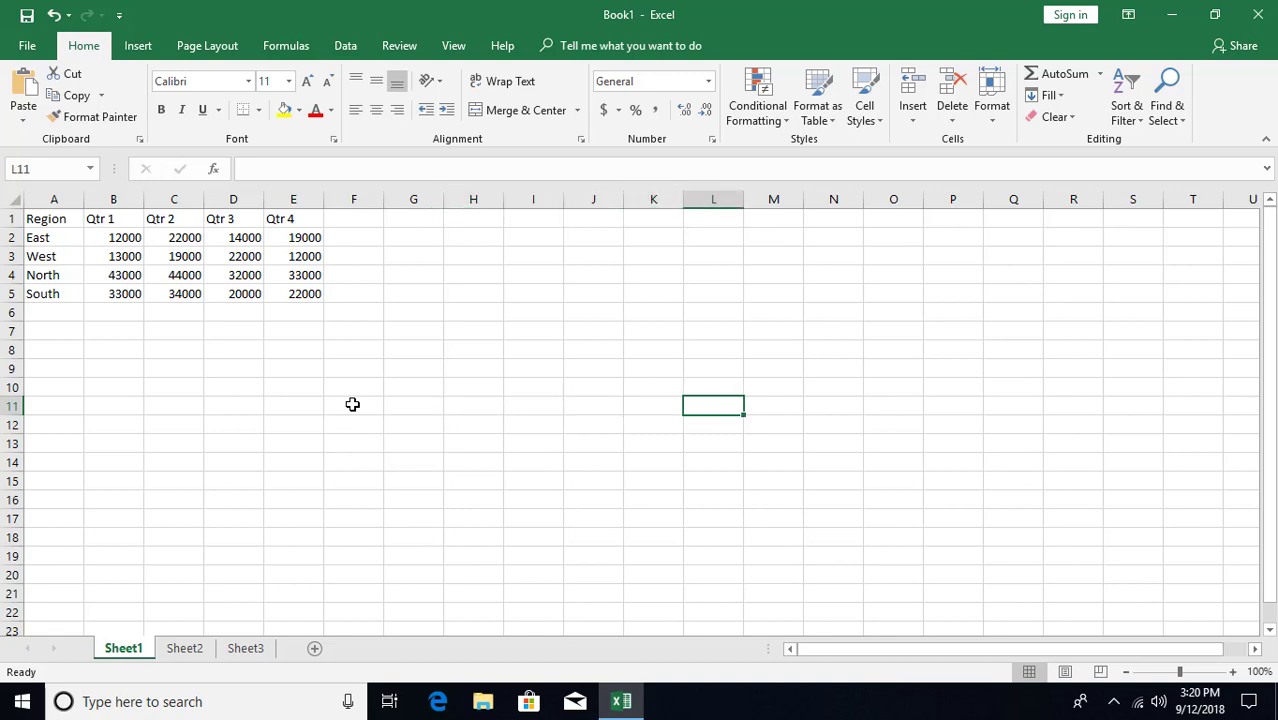
pyautogui.press('Left')
pyautogui.press('Left')
pyautogui.press('Left')
pyautogui.press('Left')
pyautogui.press('Left')
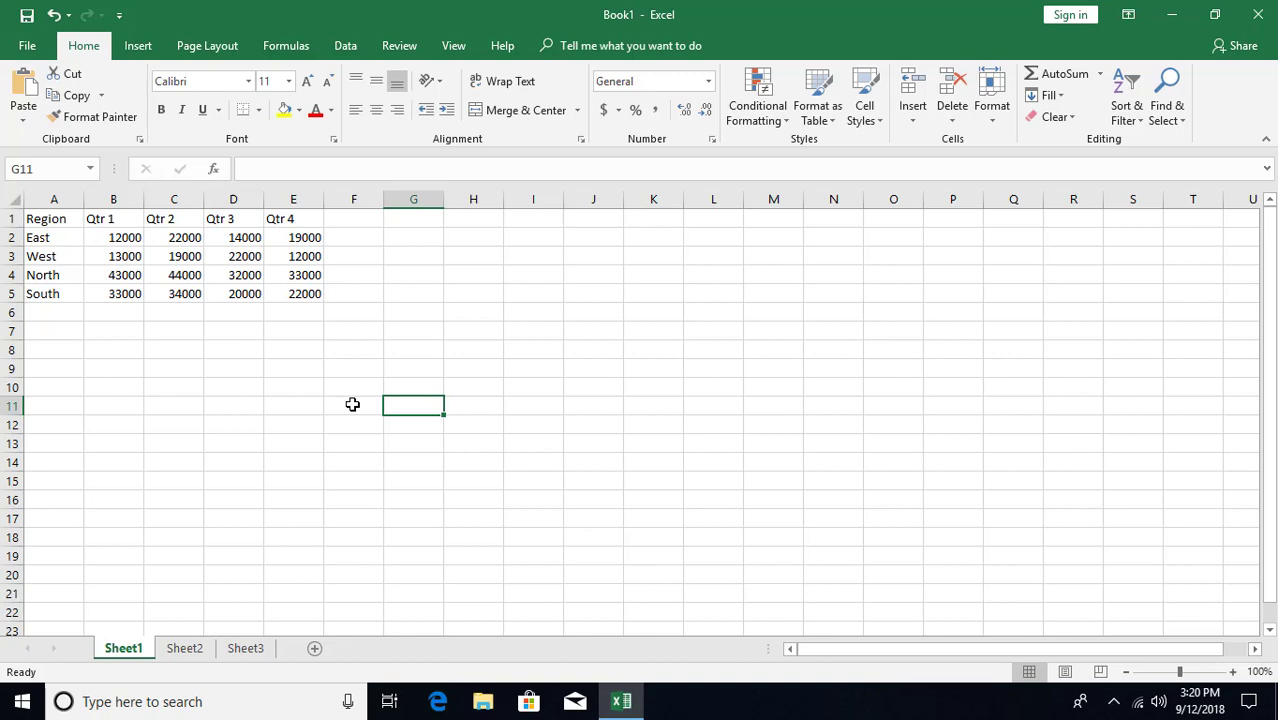
pyautogui.press('pagedown')
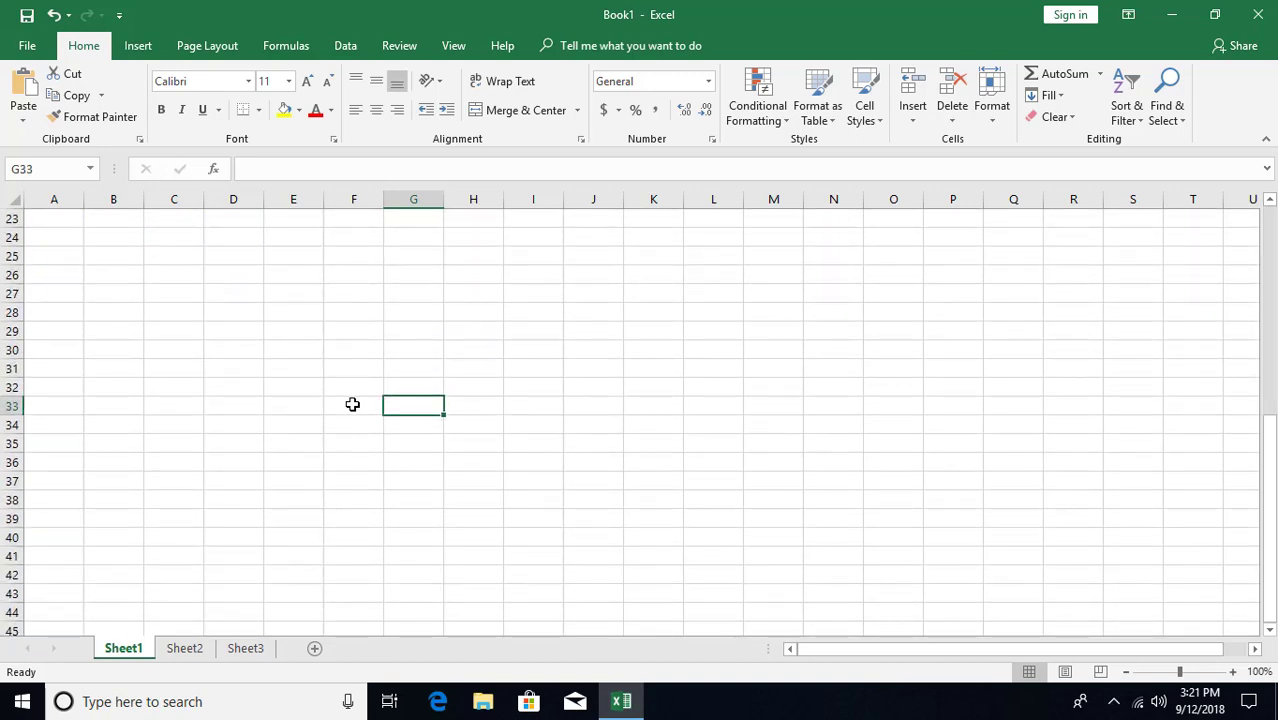
pyautogui.press('pageup')
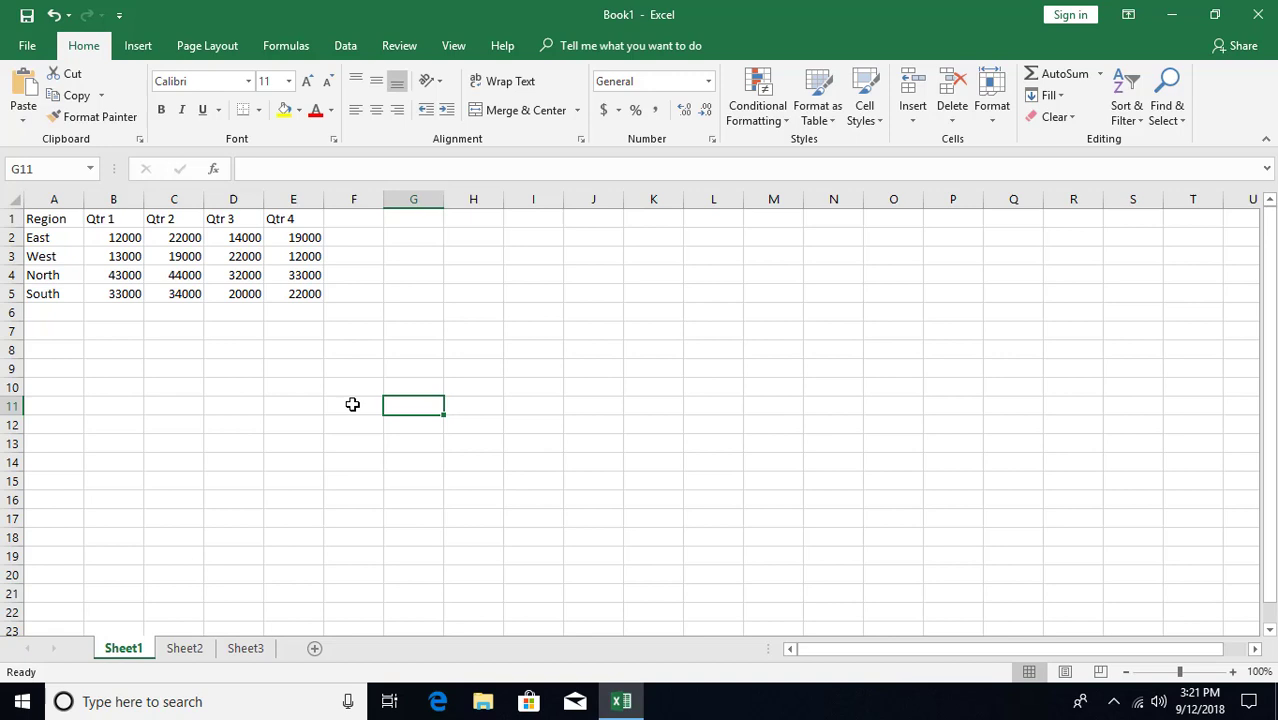
pyautogui.hotkey('alt', 'pagedown')
pyautogui.hotkey('alt', 'pageup')
pyautogui.hotkey('alt', 'pageup')
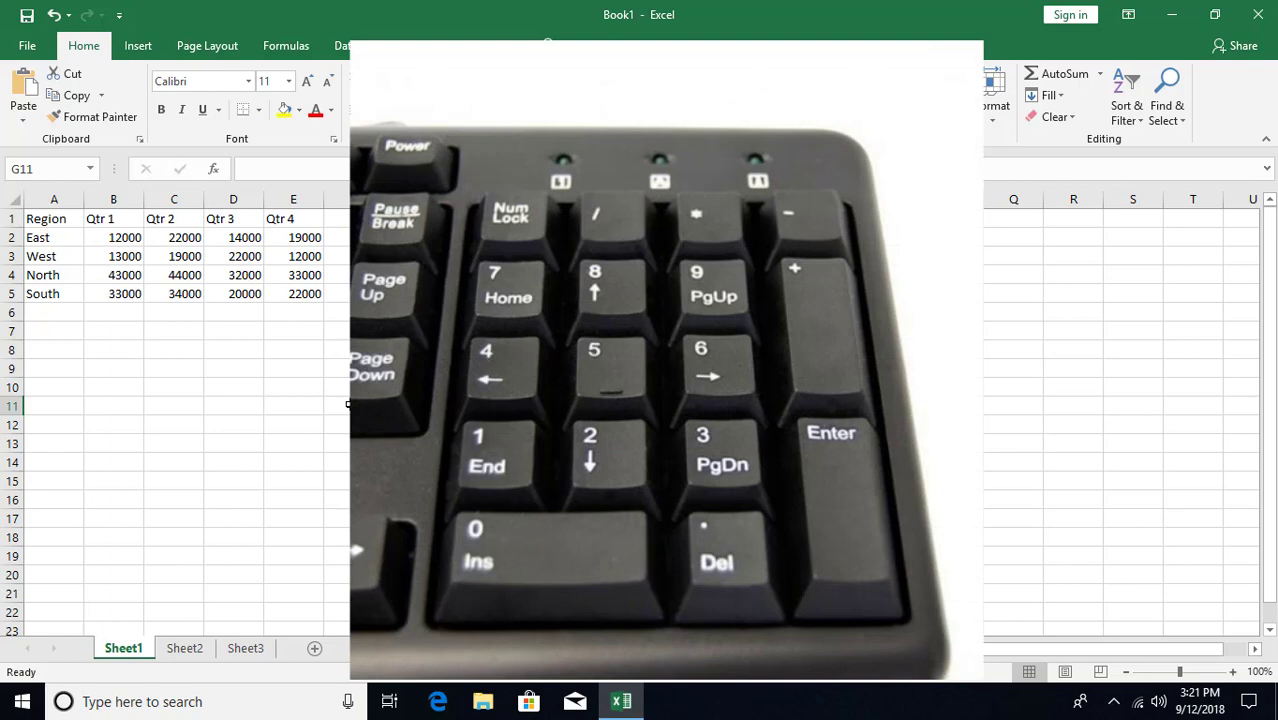
pyautogui.press('alt')
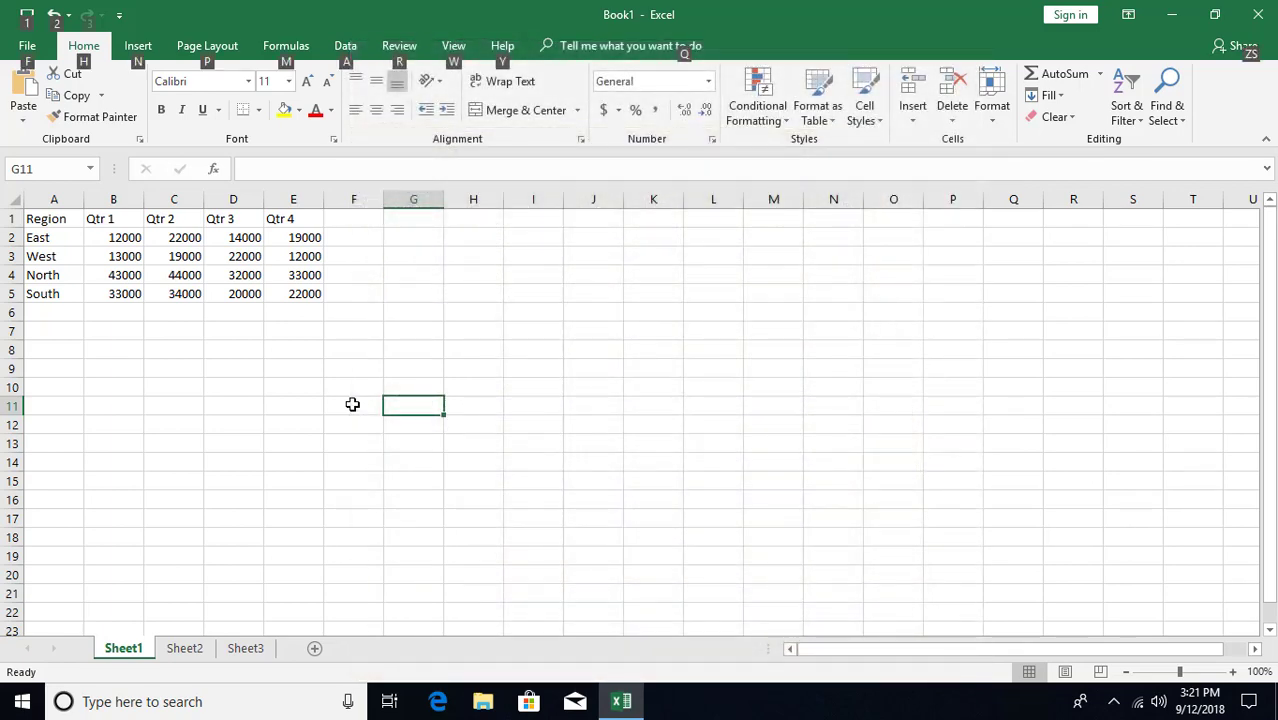
pyautogui.hotkey('alt', 'pagedown')
pyautogui.write('♥')
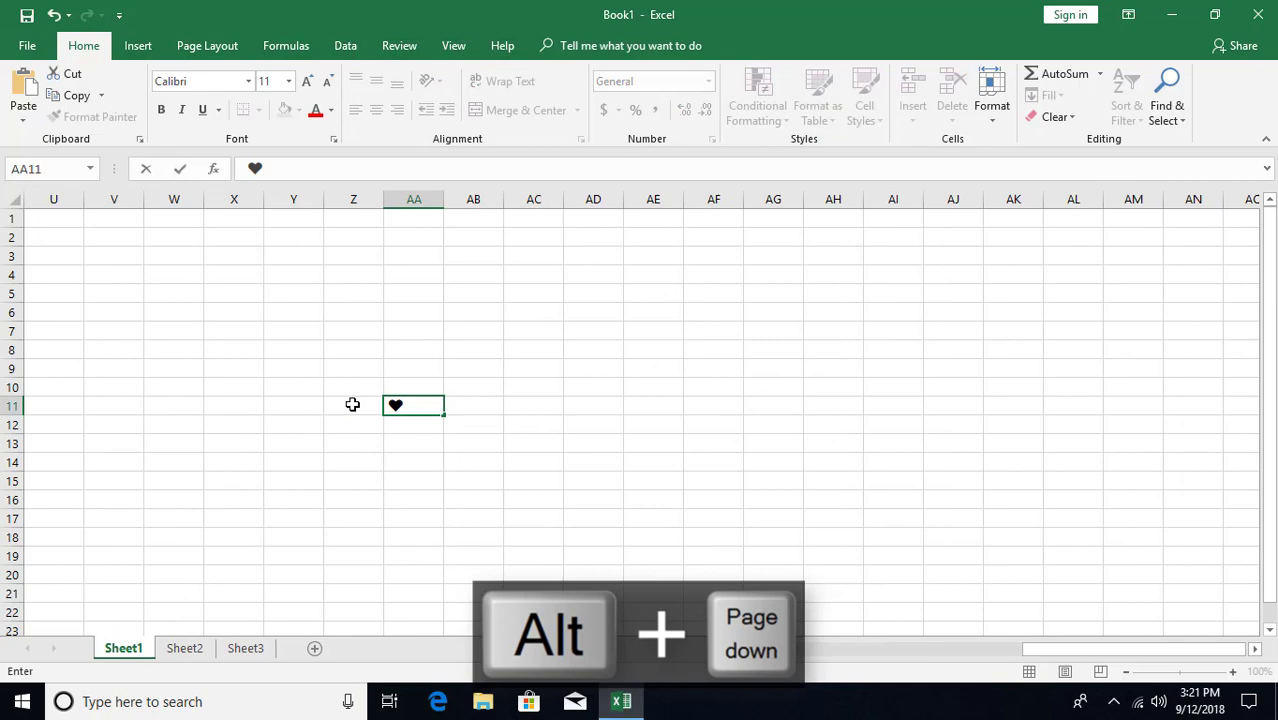
pyautogui.press('Escape')
pyautogui.press('Home')
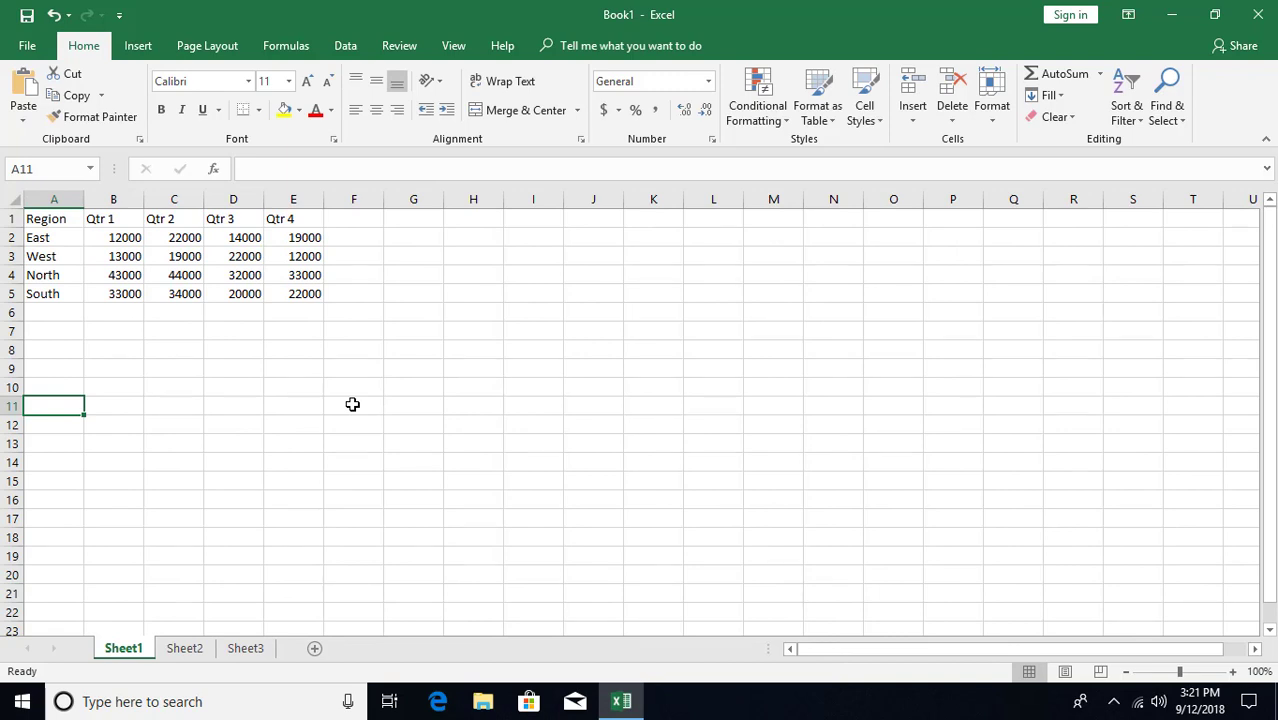
pyautogui.hotkey('ctrl', 'Home')
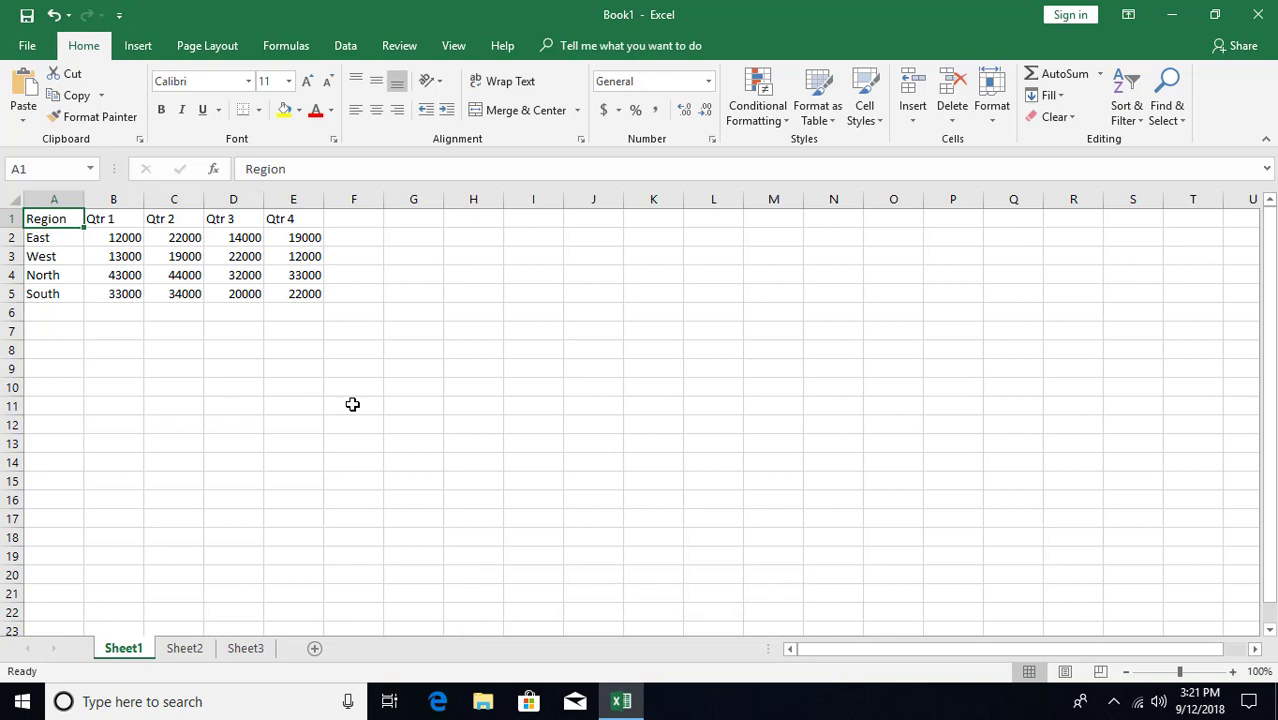
# Replace the 12000 in cell B2 with 13000.
pyautogui.click(128, 237)
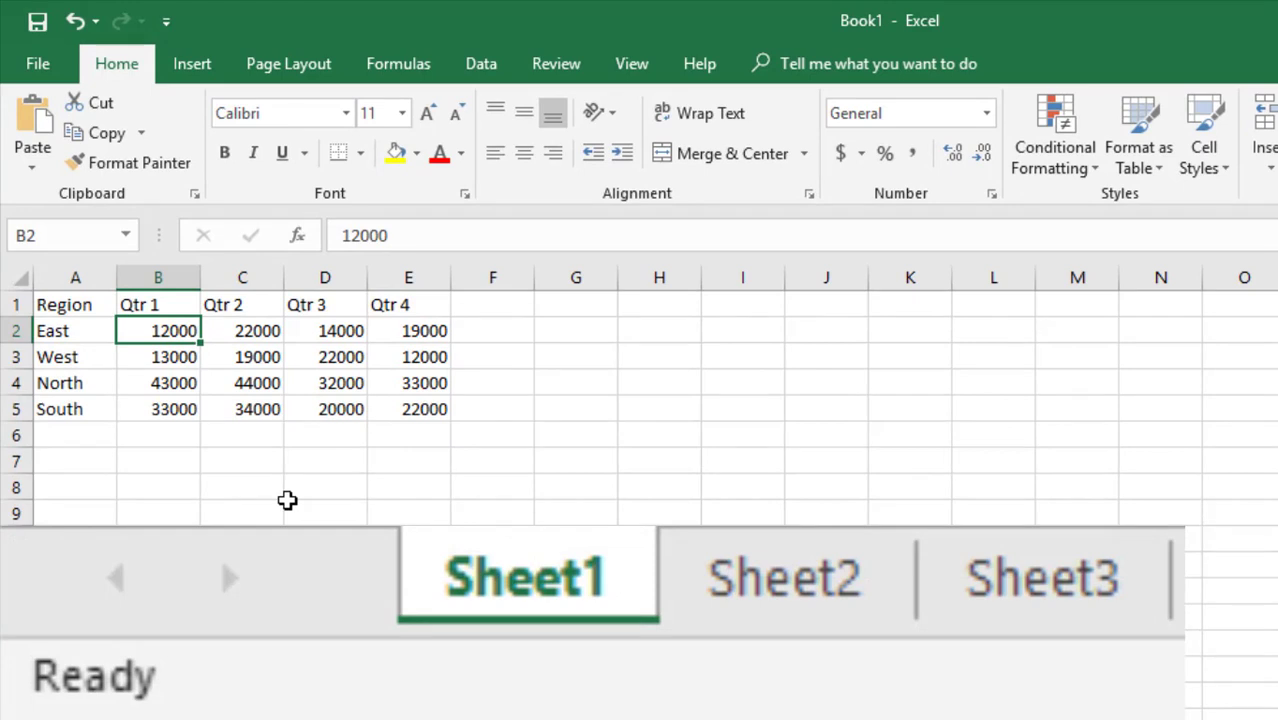
pyautogui.write('13000')
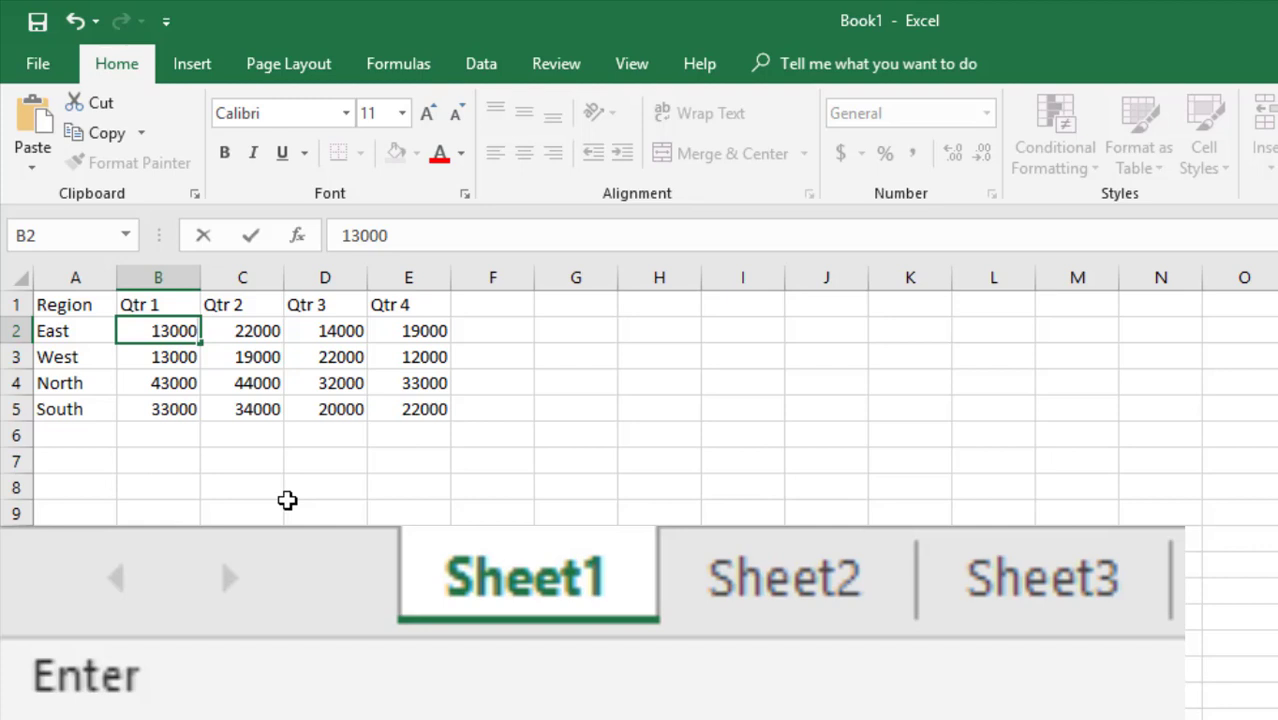
pyautogui.press('Return')
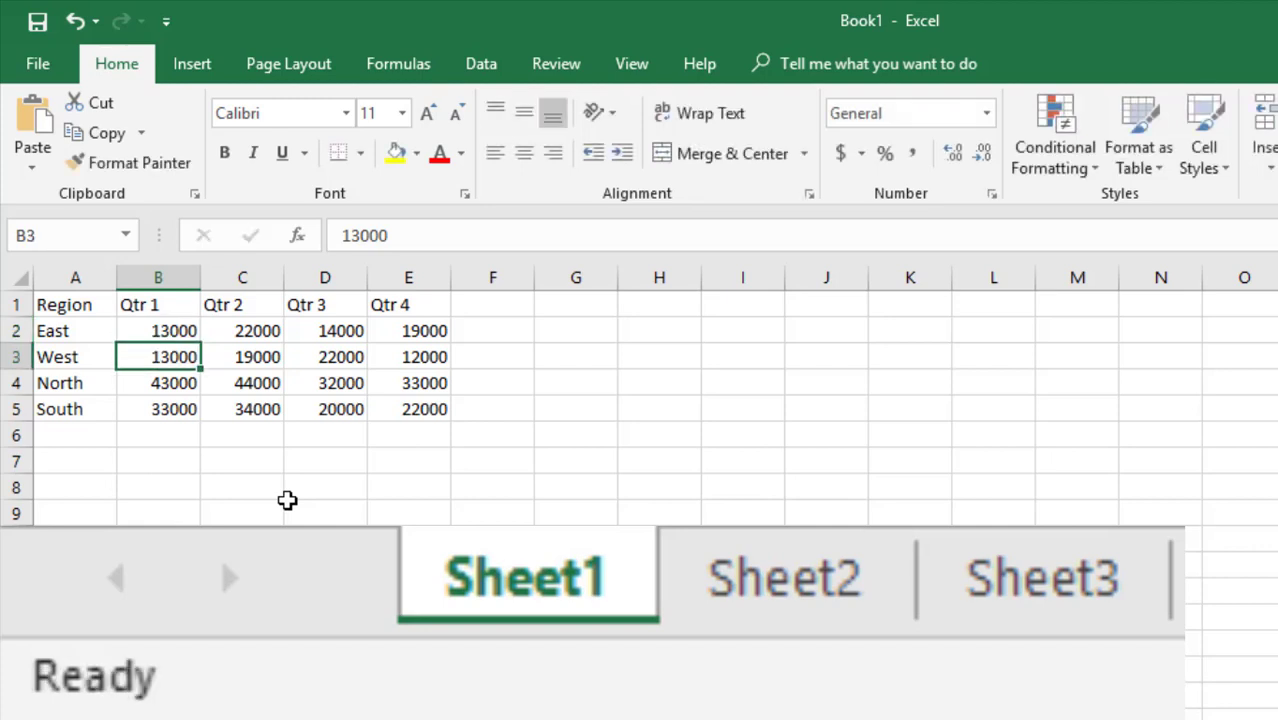
pyautogui.press('Up')
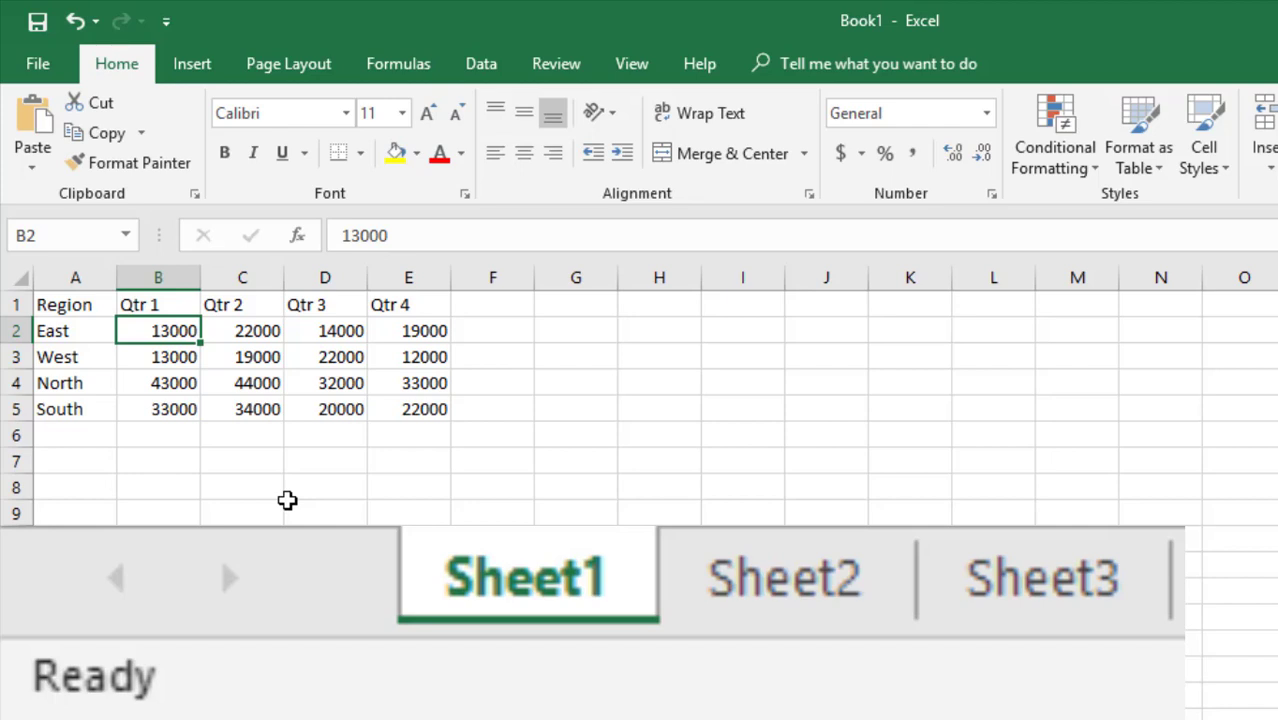
pyautogui.doubleClick(166, 330)
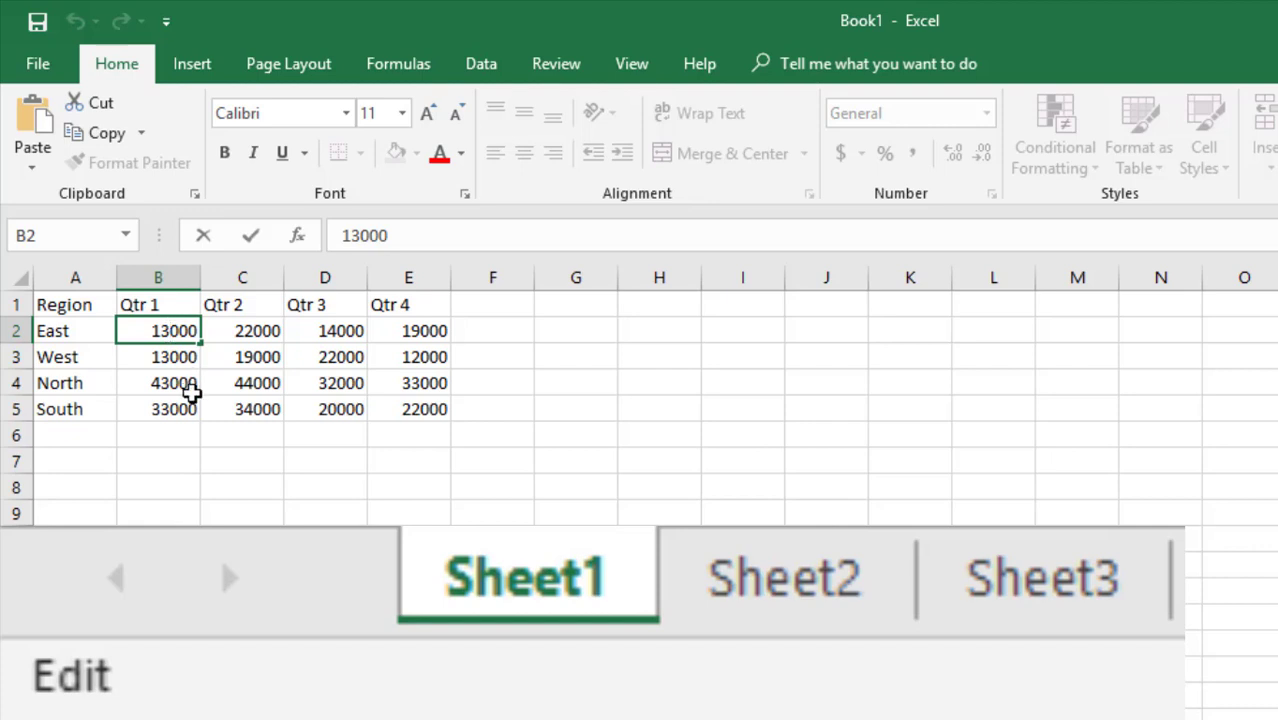
pyautogui.press('Right')
pyautogui.press('Left')
pyautogui.press('Left')
pyautogui.press('Right')
pyautogui.click(191, 393)
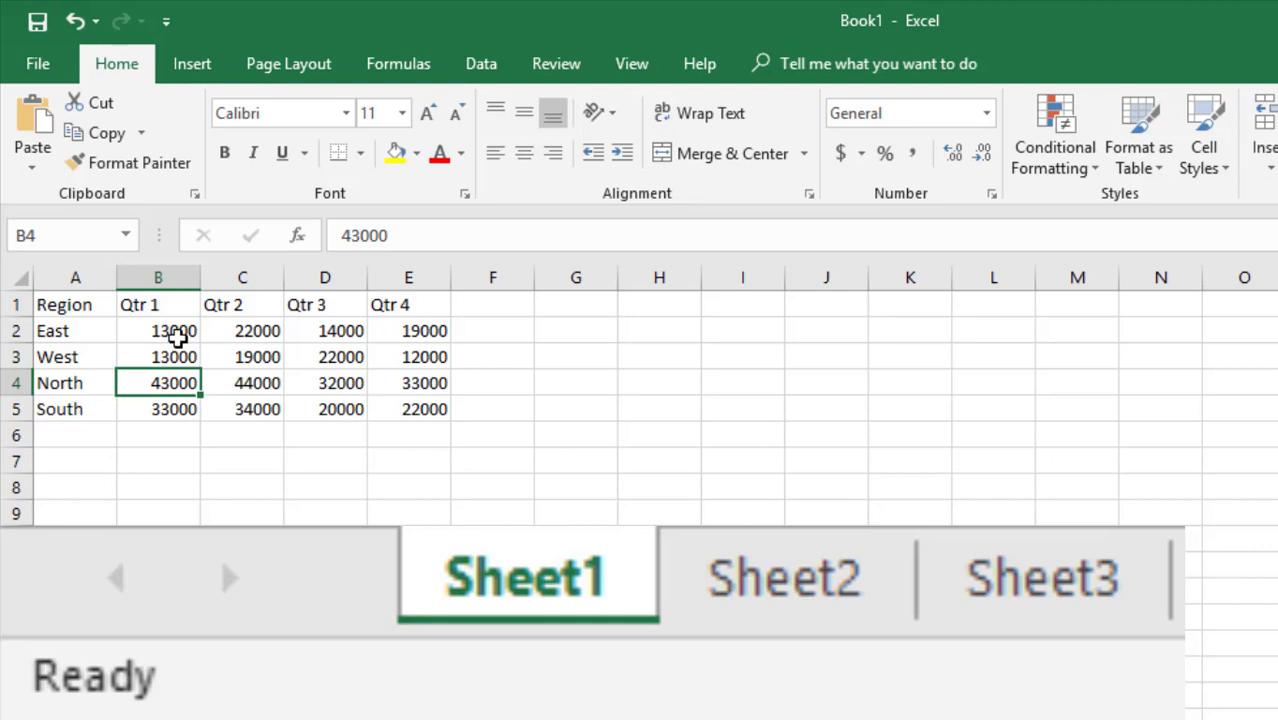
pyautogui.click(177, 336)
pyautogui.click(400, 236)
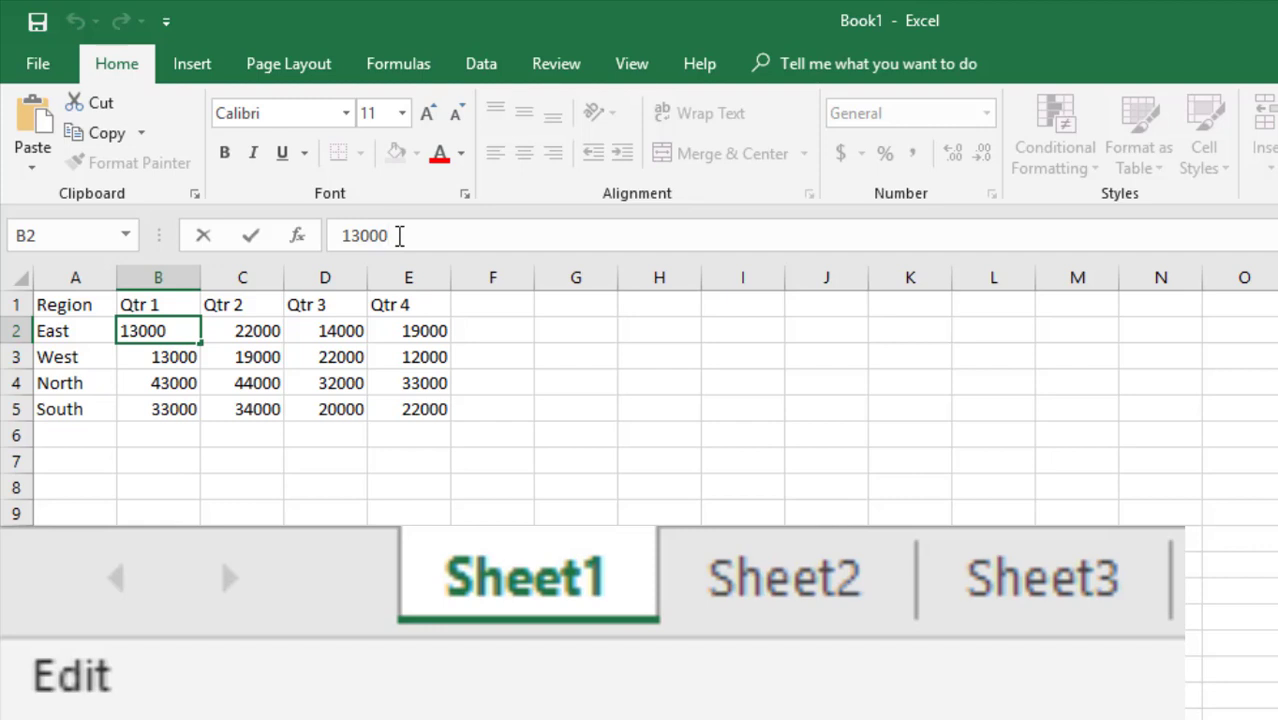
pyautogui.click(270, 357)
pyautogui.click(176, 330)
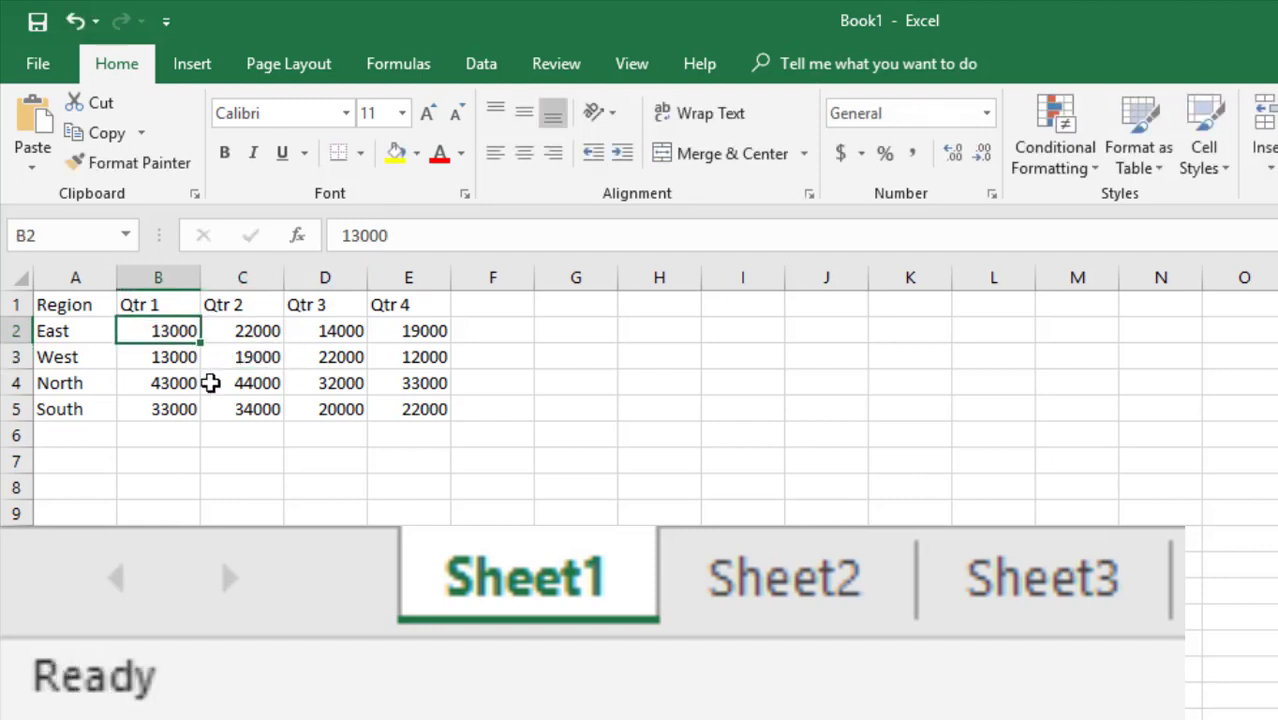
# Edit cell B2 in place, changing the 3 in 13000 to 6 to make 16000.
pyautogui.press('F2')
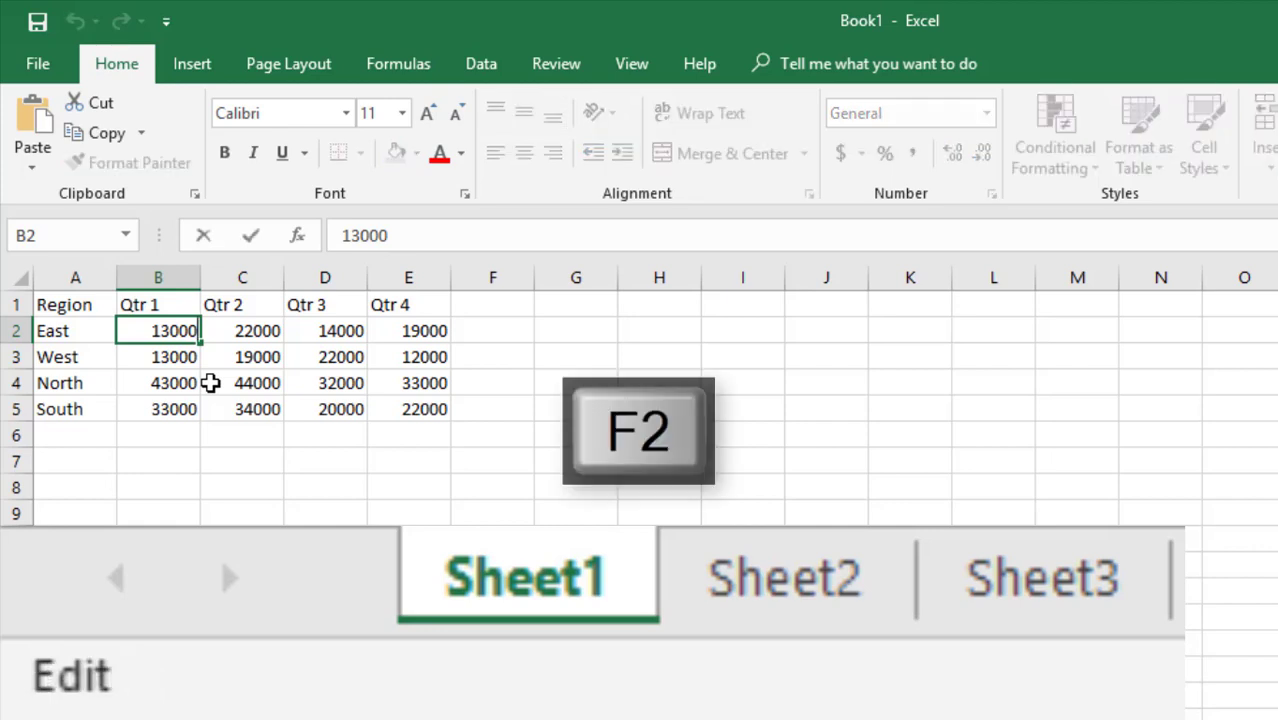
pyautogui.press('Left')
pyautogui.press('Left')
pyautogui.press('Left')
pyautogui.press('BackSpace')
pyautogui.write('6')
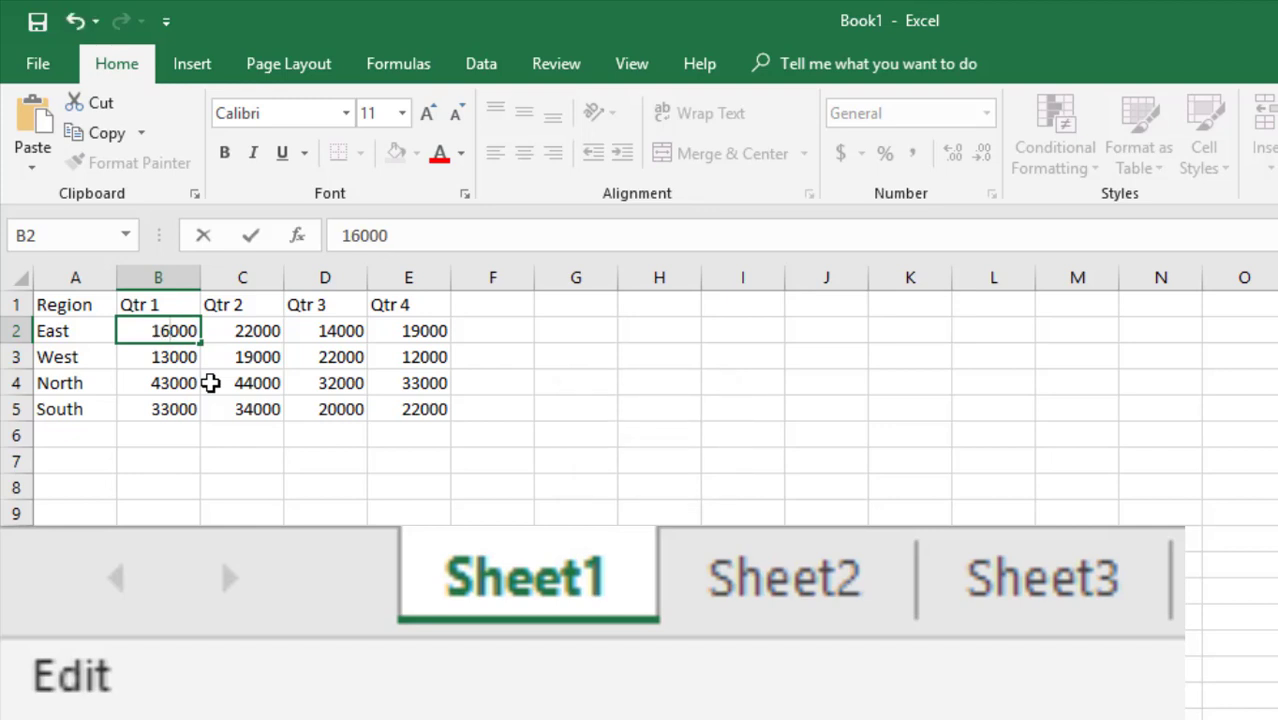
pyautogui.press('Return')
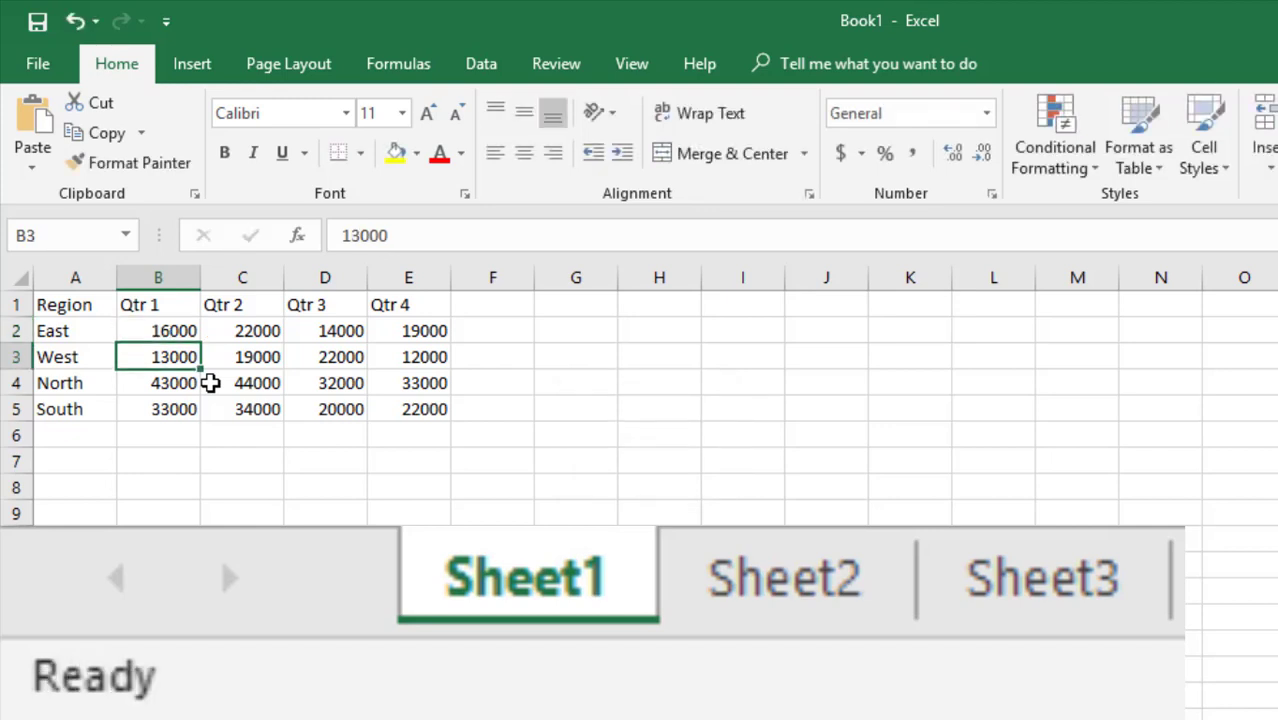